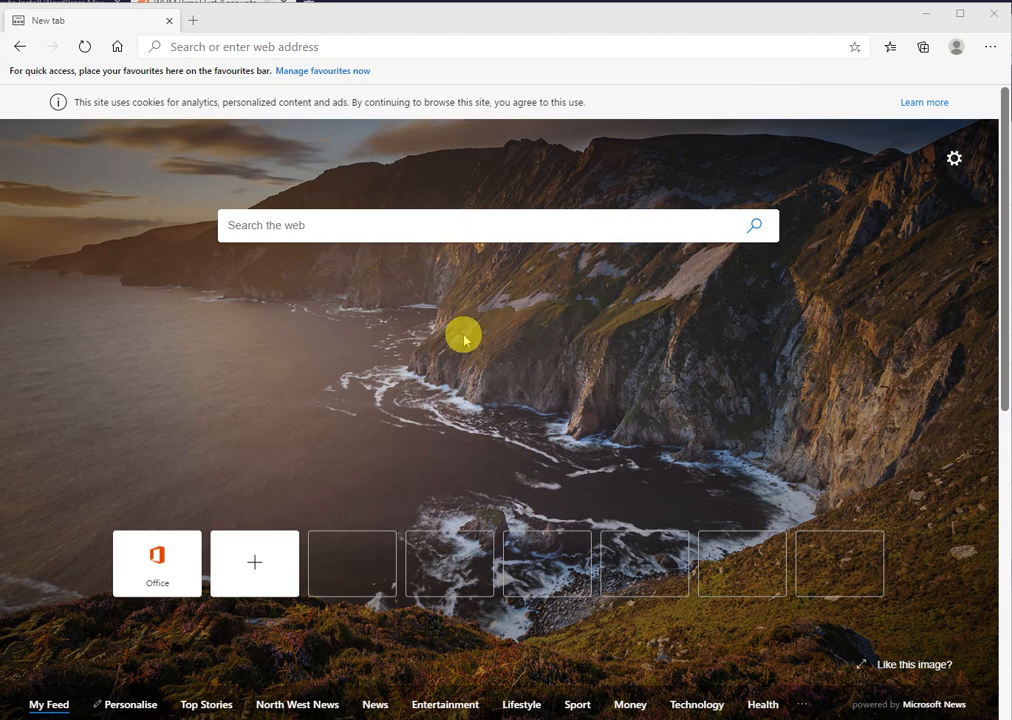
{"action": "left_click", "coordinate": [380, 49]}
{"action": "type", "text": "htts"}
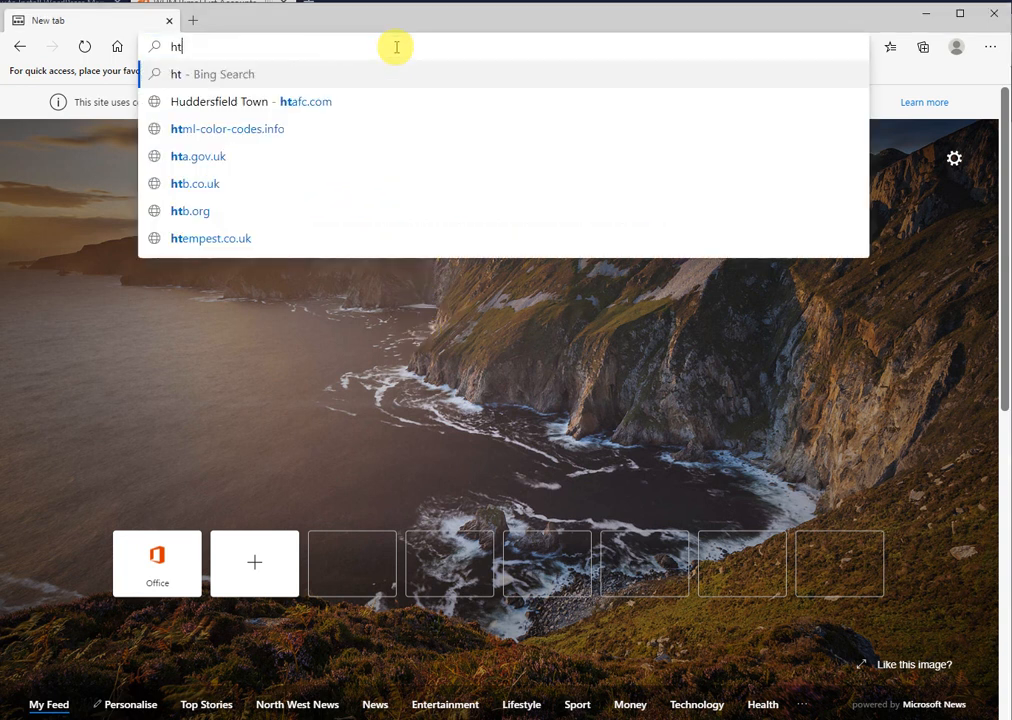
{"action": "key", "text": "BackSpace"}
{"action": "type", "text": "ps"}
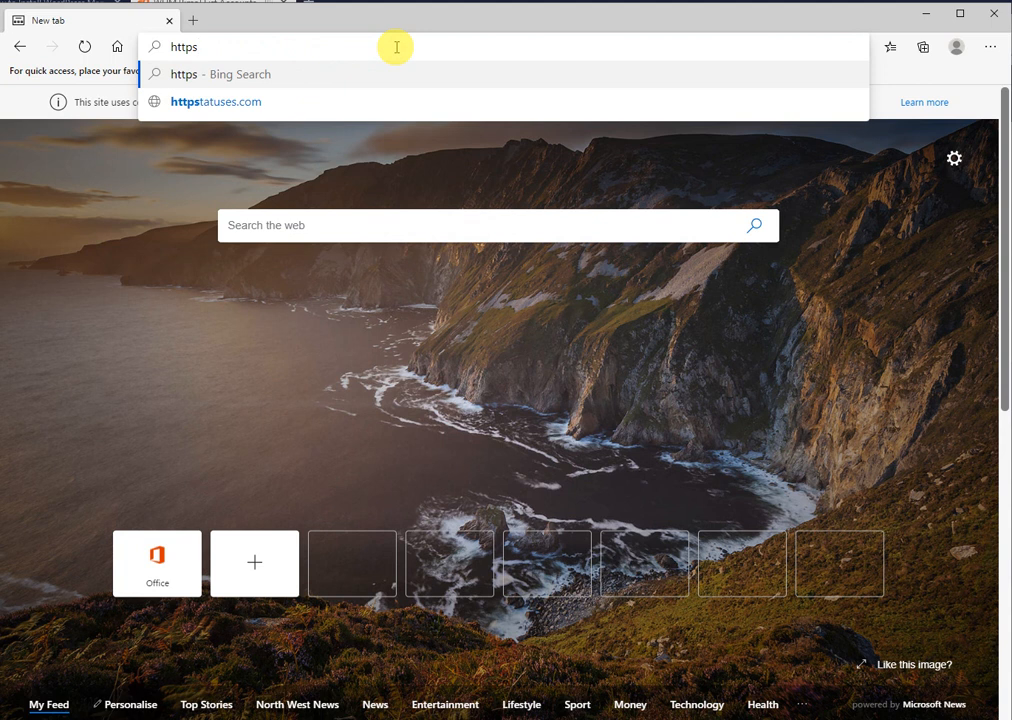
{"action": "type", "text": "://e"}
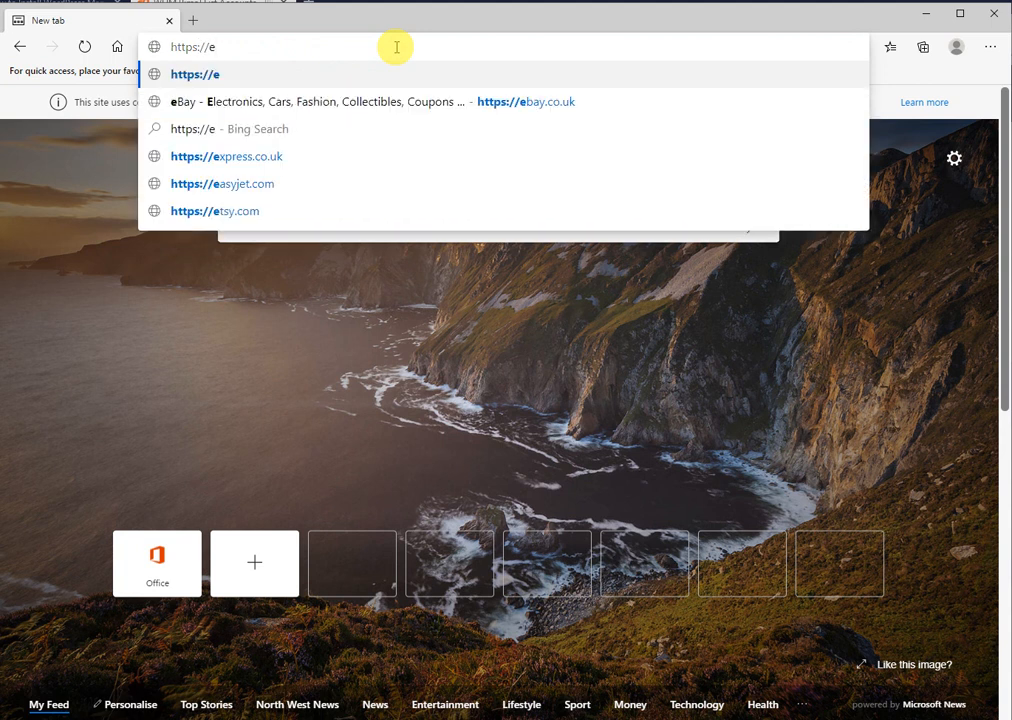
{"action": "type", "text": "xpress,a"}
{"action": "key", "text": "BackSpace"}
{"action": "key", "text": "BackSpace"}
{"action": "type", "text": "m"}
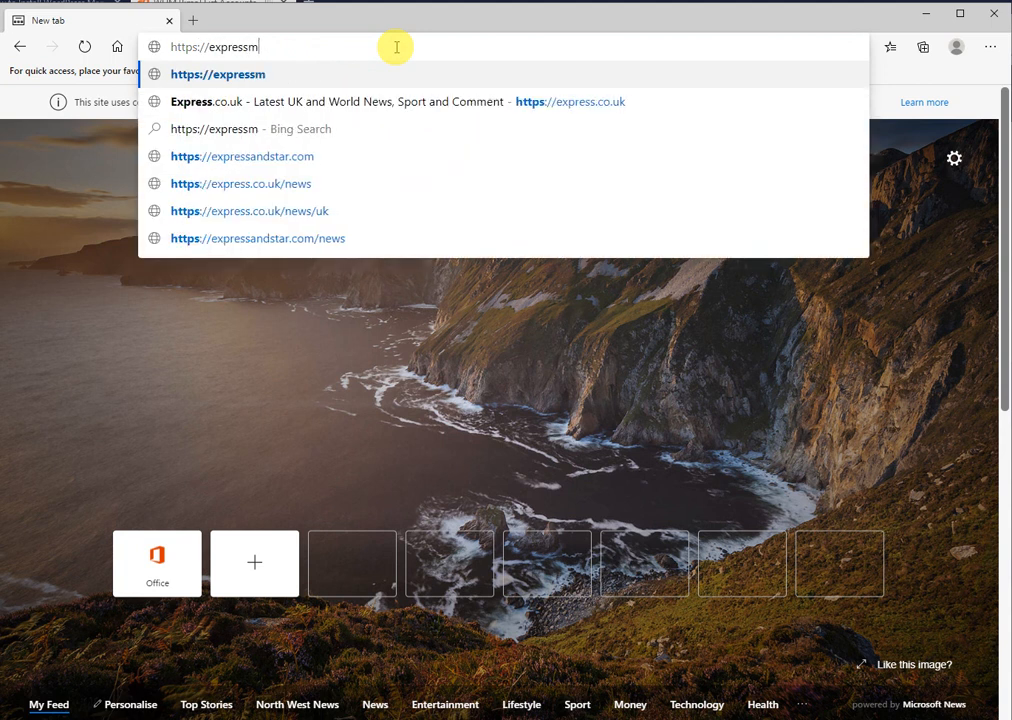
{"action": "type", "text": "anual"}
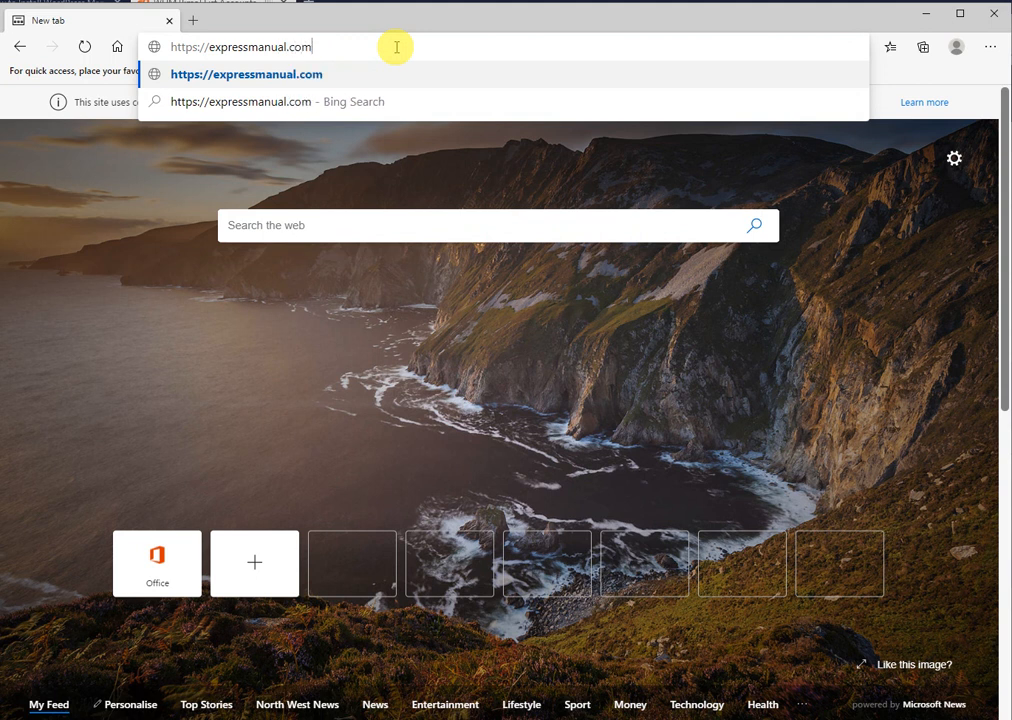
{"action": "type", "text": ".com"}
{"action": "key", "text": "Return"}
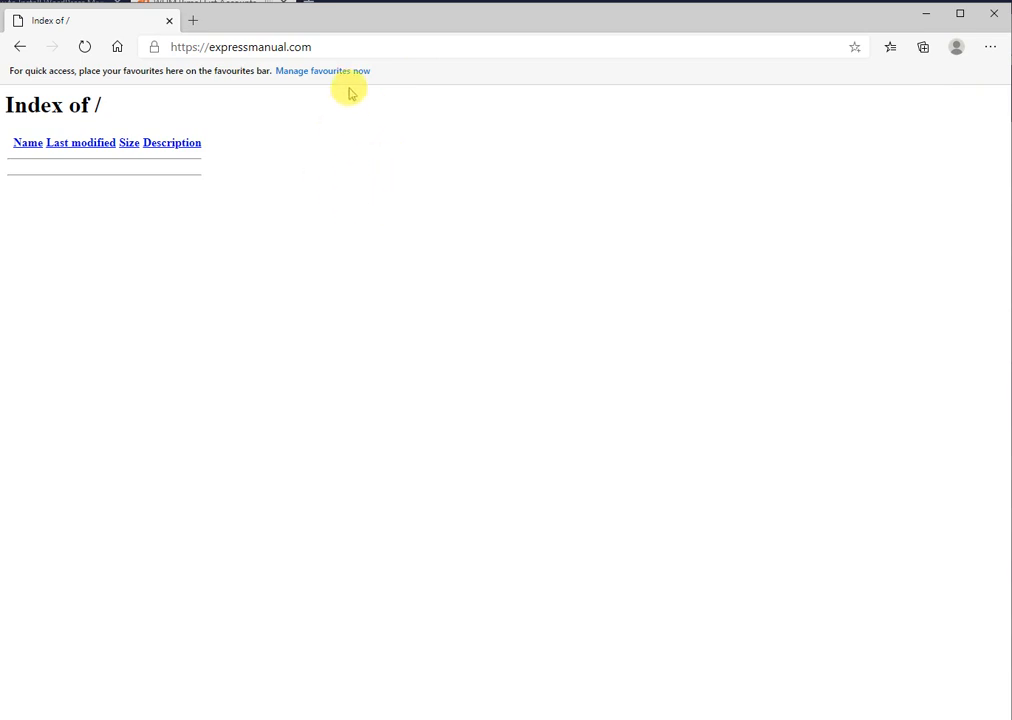
Step: Open the cPanel login page by adding port 2083 to the expressmanual.com address
{"action": "left_click", "coordinate": [329, 48]}
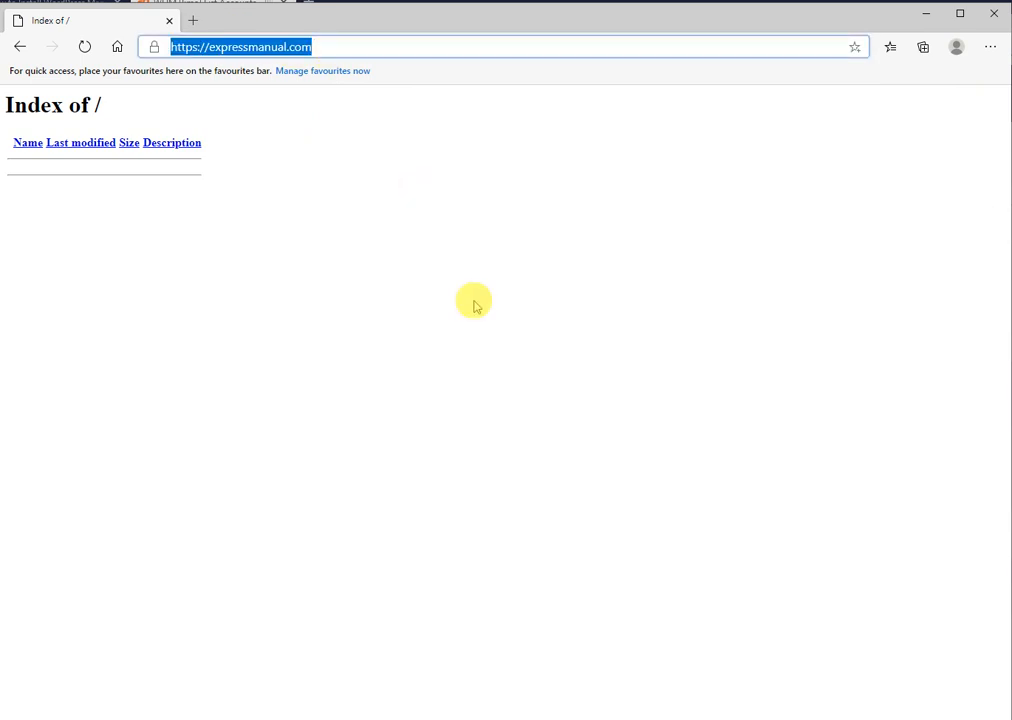
{"action": "key", "text": "End"}
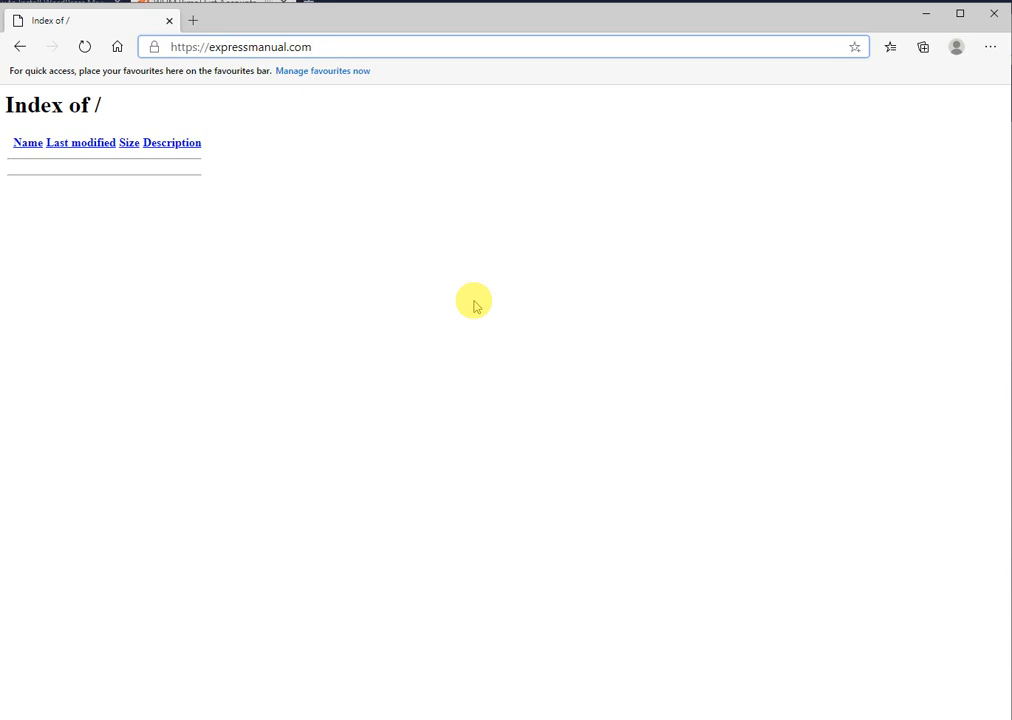
{"action": "type", "text": ":"}
{"action": "type", "text": "2083"}
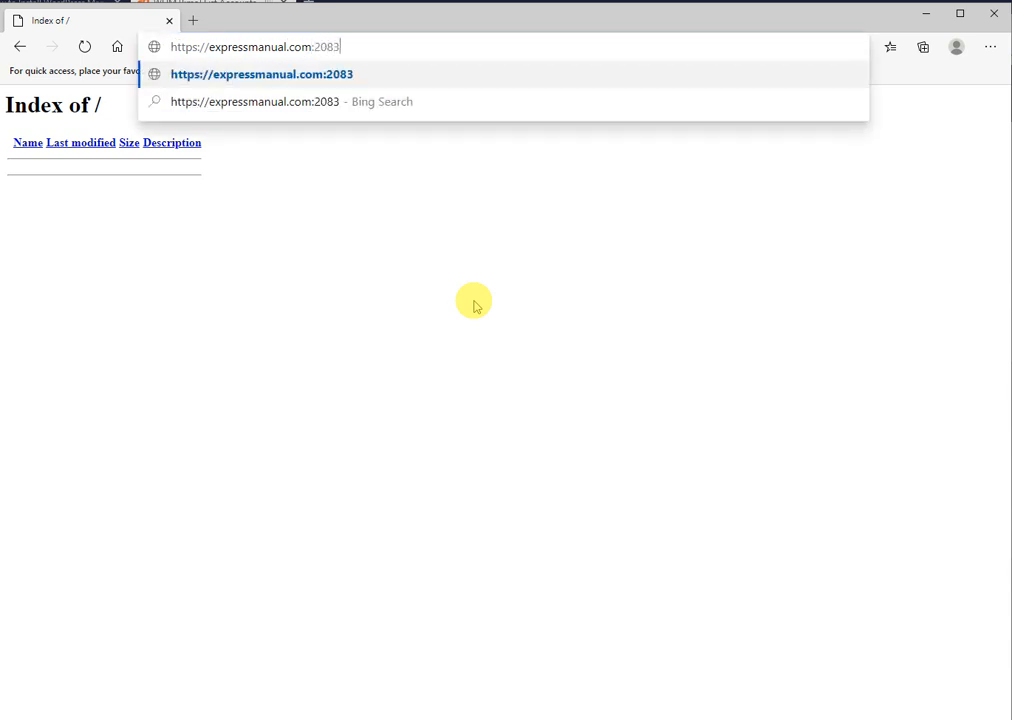
{"action": "key", "text": "Return"}
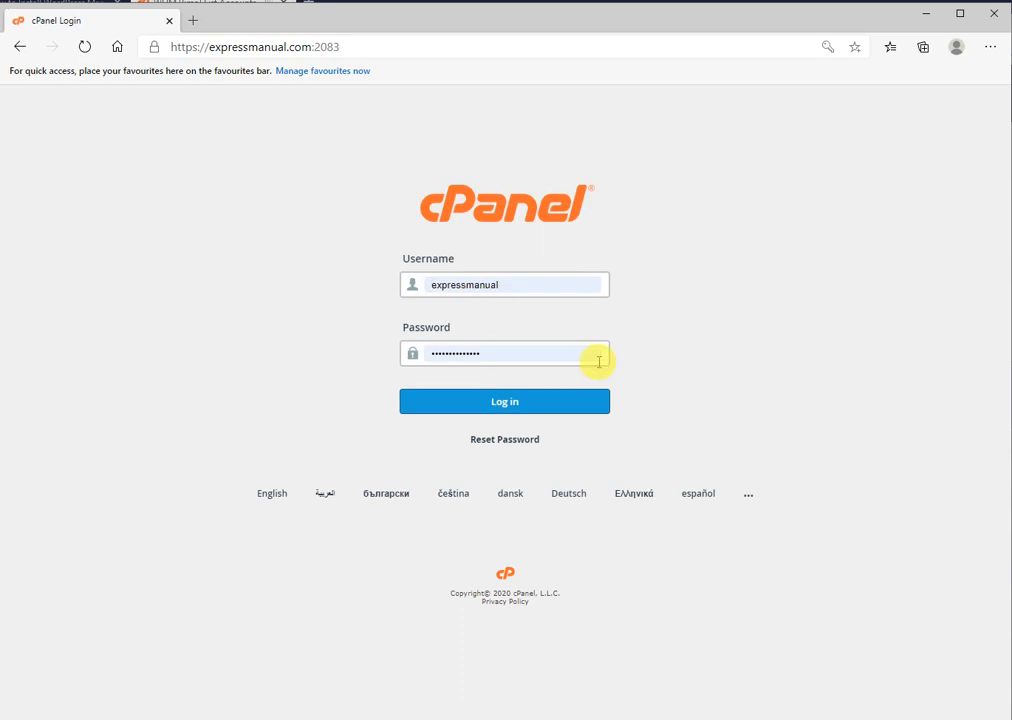
Step: Log in to cPanel with the prefilled credentials and open the Redirects tool for domains
{"action": "left_click", "coordinate": [533, 402]}
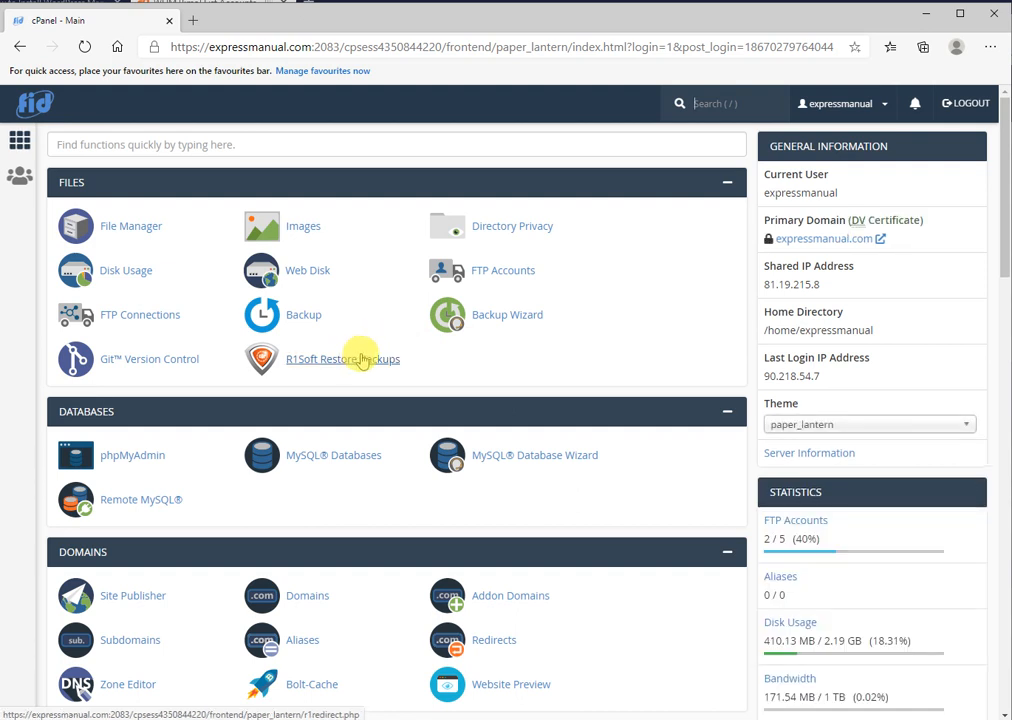
{"action": "scroll", "coordinate": [366, 345], "scroll_direction": "down", "scroll_amount": 3}
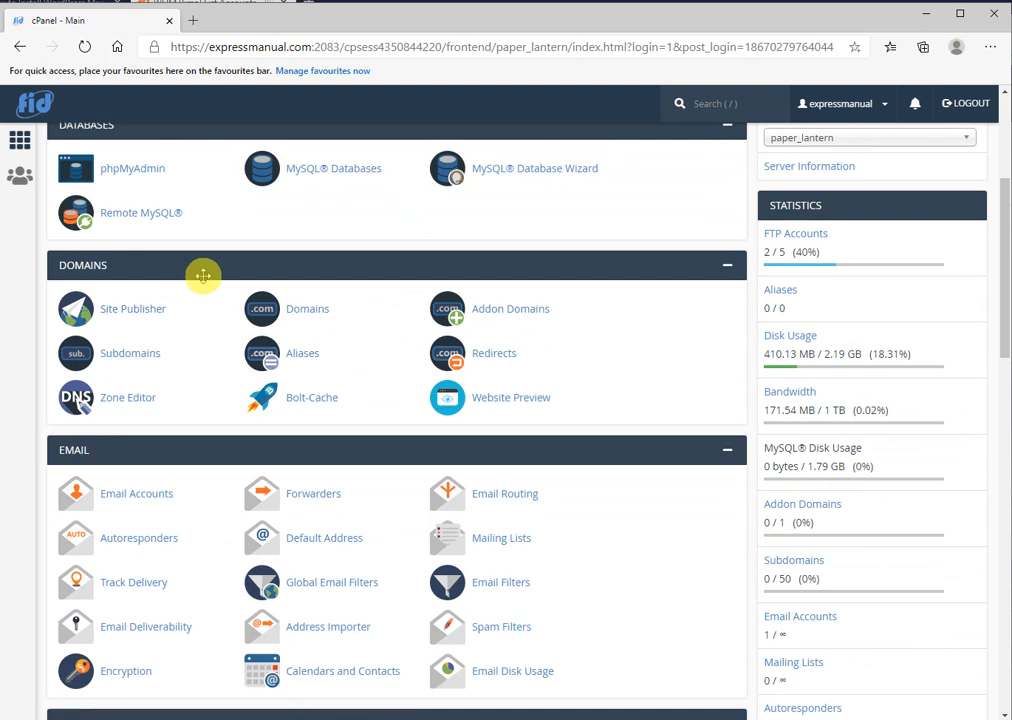
{"action": "left_click", "coordinate": [493, 353]}
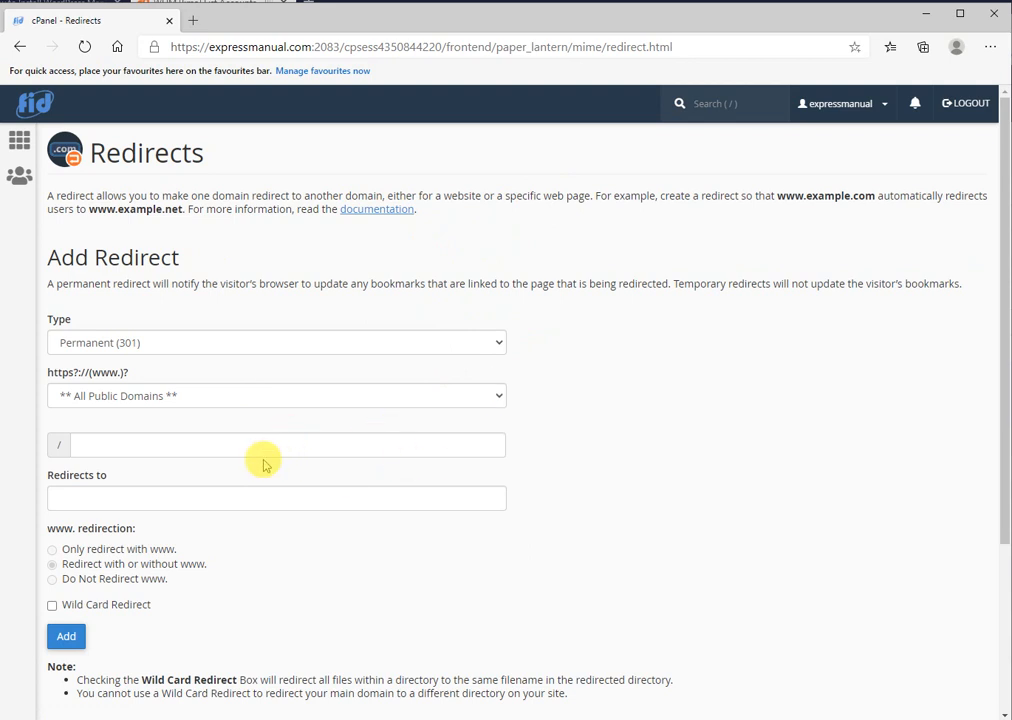
{"action": "left_click", "coordinate": [161, 503]}
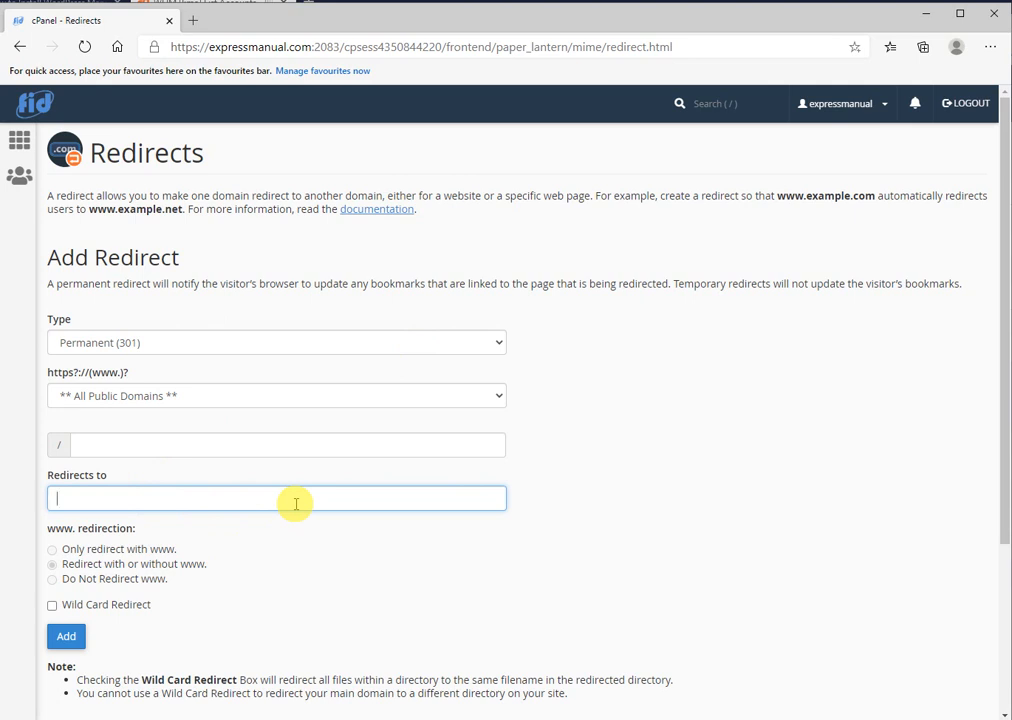
{"action": "type", "text": "h"}
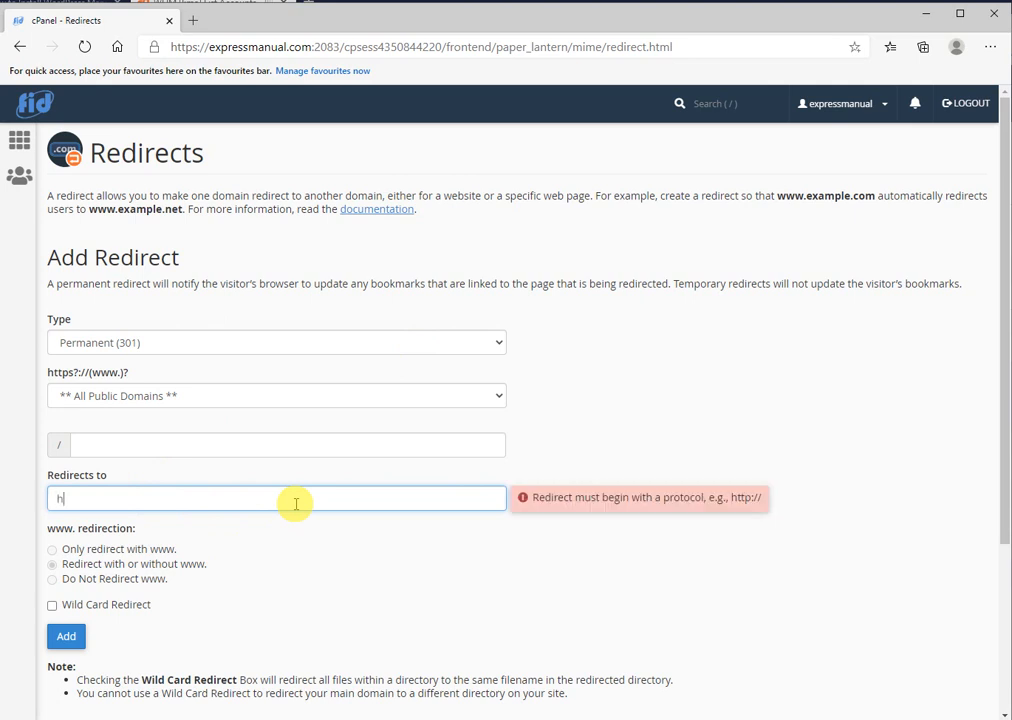
{"action": "type", "text": "ttps://youtube.com"}
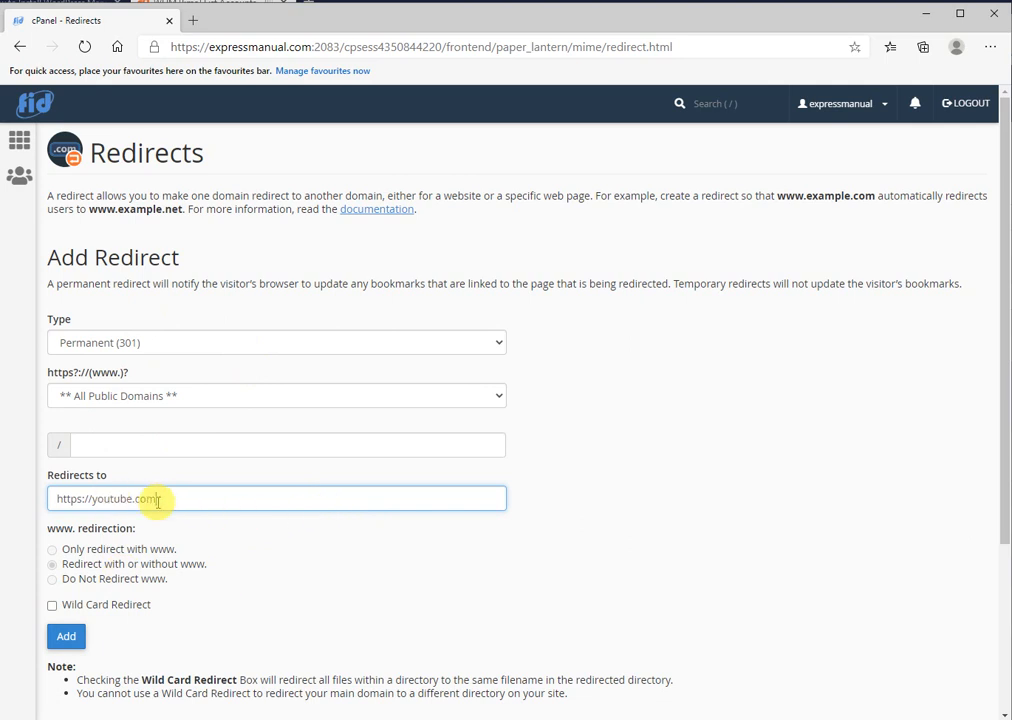
{"action": "scroll", "coordinate": [248, 562], "scroll_direction": "down", "scroll_amount": 3}
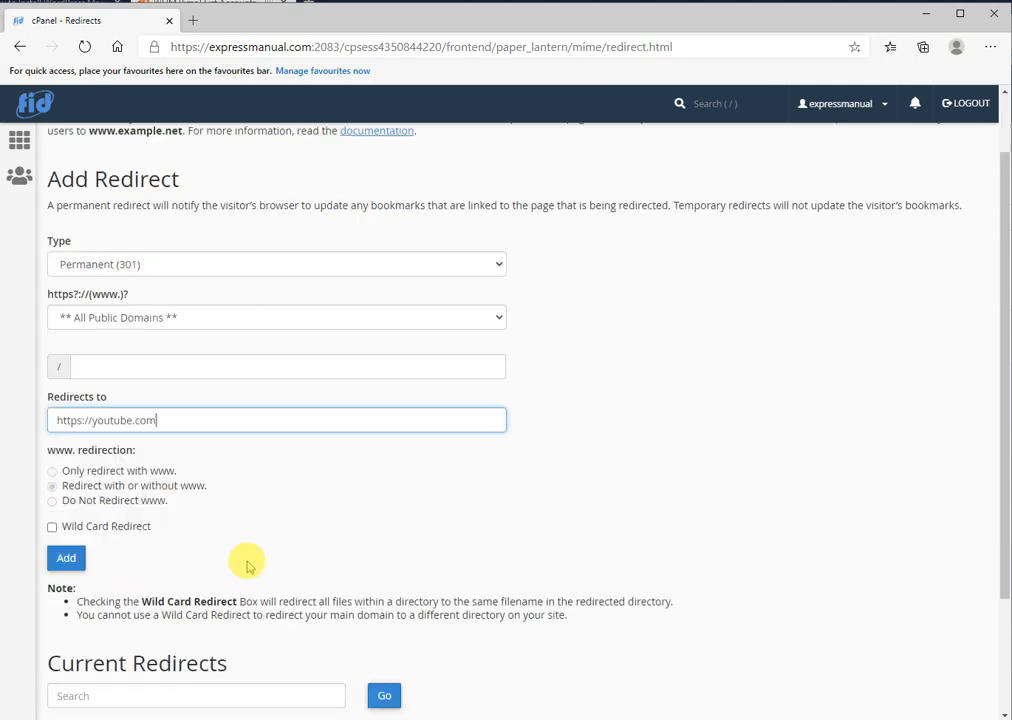
{"action": "scroll", "coordinate": [248, 562], "scroll_direction": "up", "scroll_amount": 1}
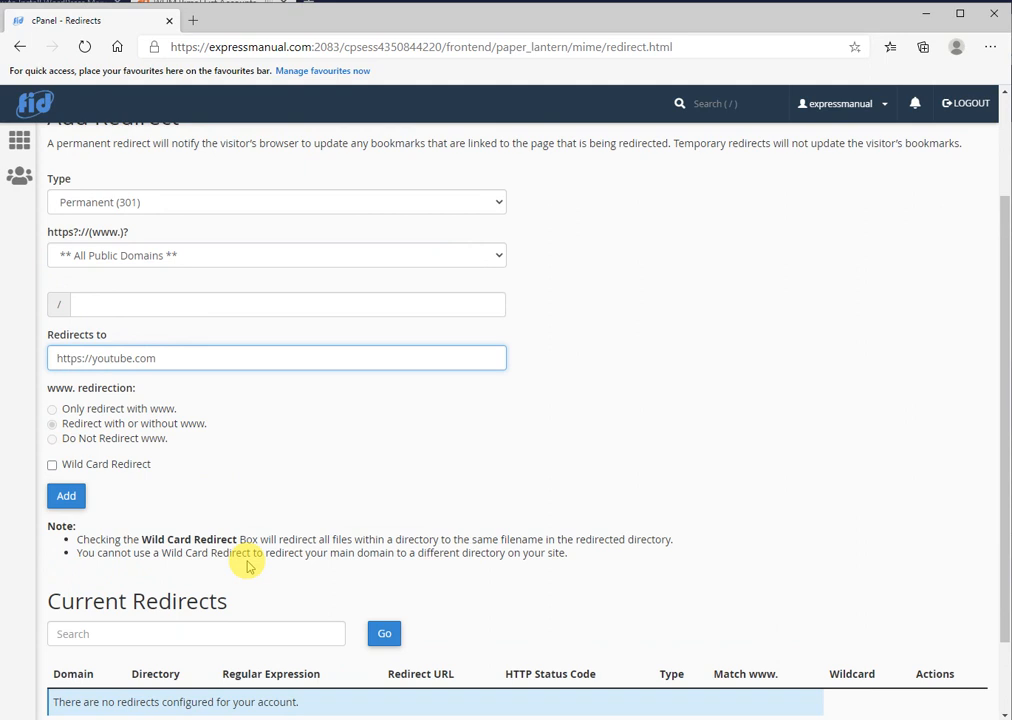
{"action": "left_click", "coordinate": [67, 502]}
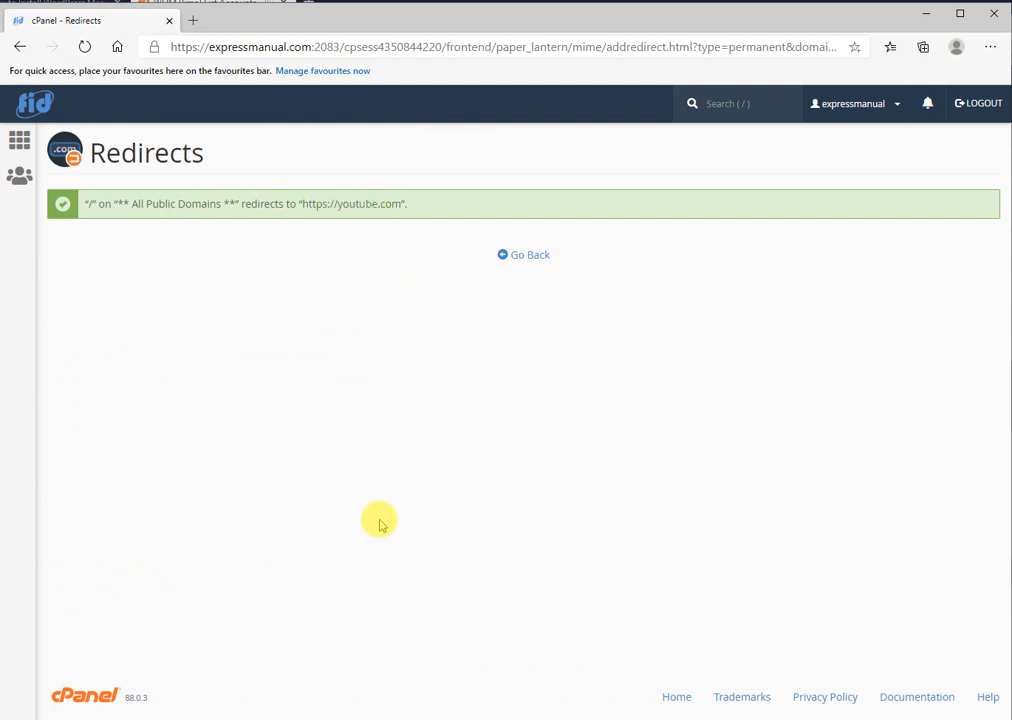
{"action": "left_click", "coordinate": [540, 255]}
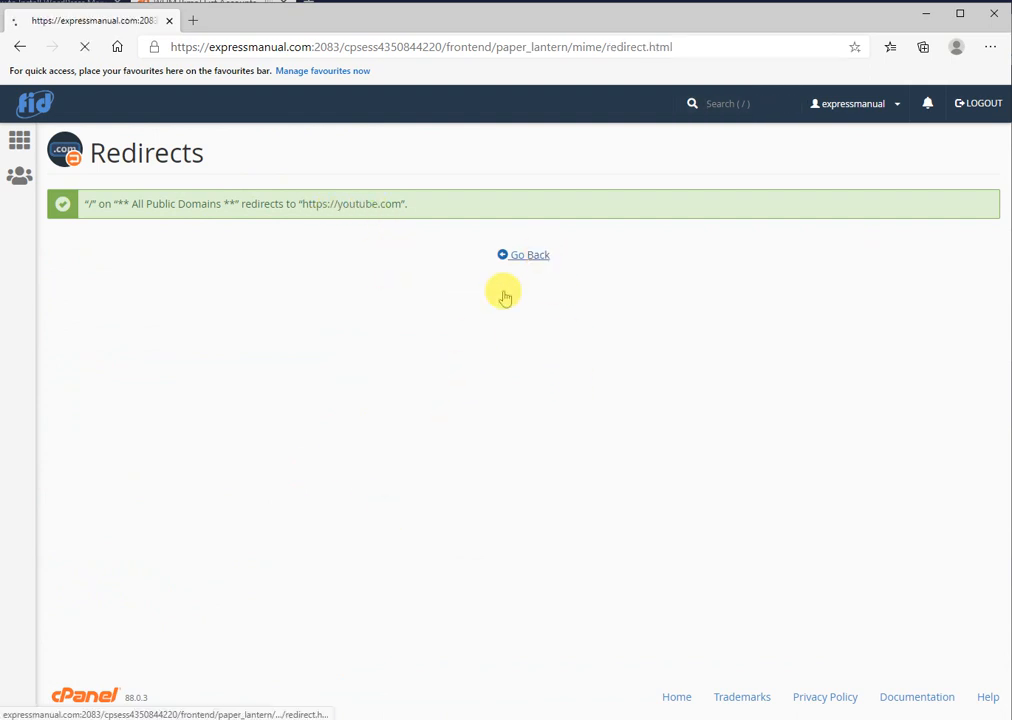
{"action": "scroll", "coordinate": [510, 320], "scroll_direction": "down", "scroll_amount": 3}
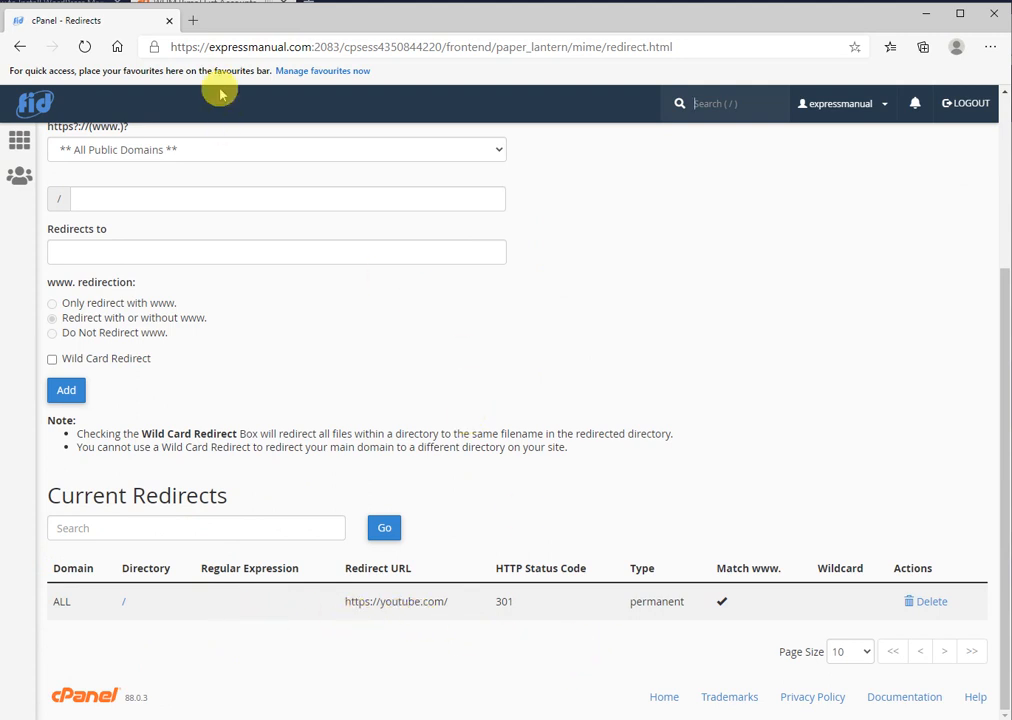
{"action": "left_click", "coordinate": [194, 22]}
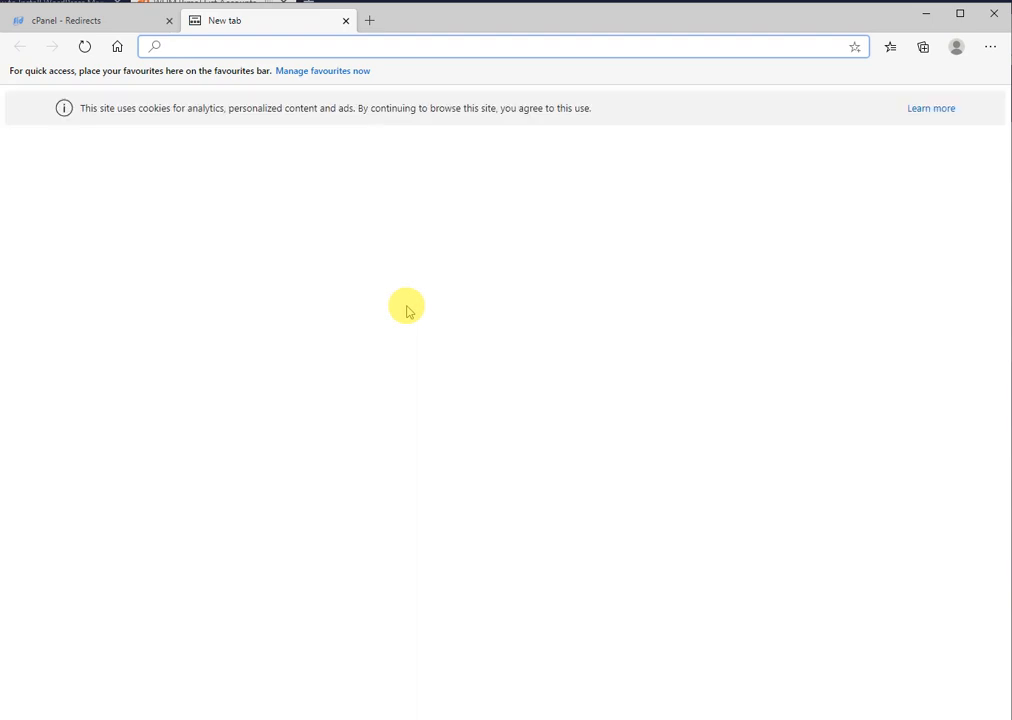
{"action": "type", "text": "https"}
{"action": "key", "text": "End"}
{"action": "key", "text": "BackSpace"}
{"action": "key", "text": "BackSpace"}
{"action": "key", "text": "BackSpace"}
{"action": "key", "text": "BackSpace"}
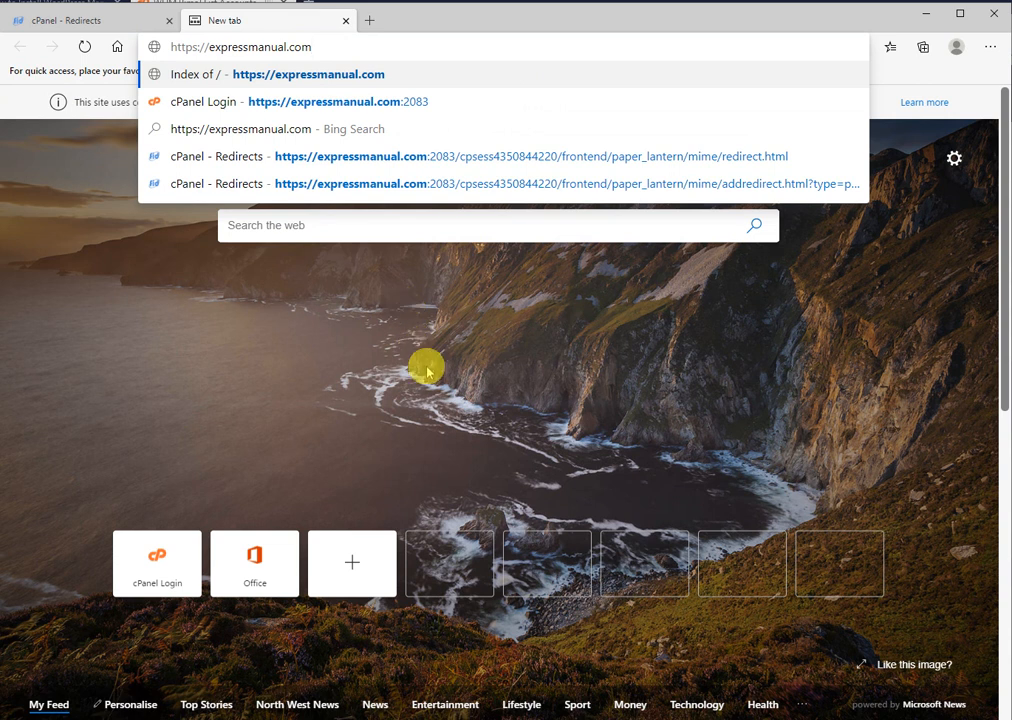
{"action": "key", "text": "Return"}
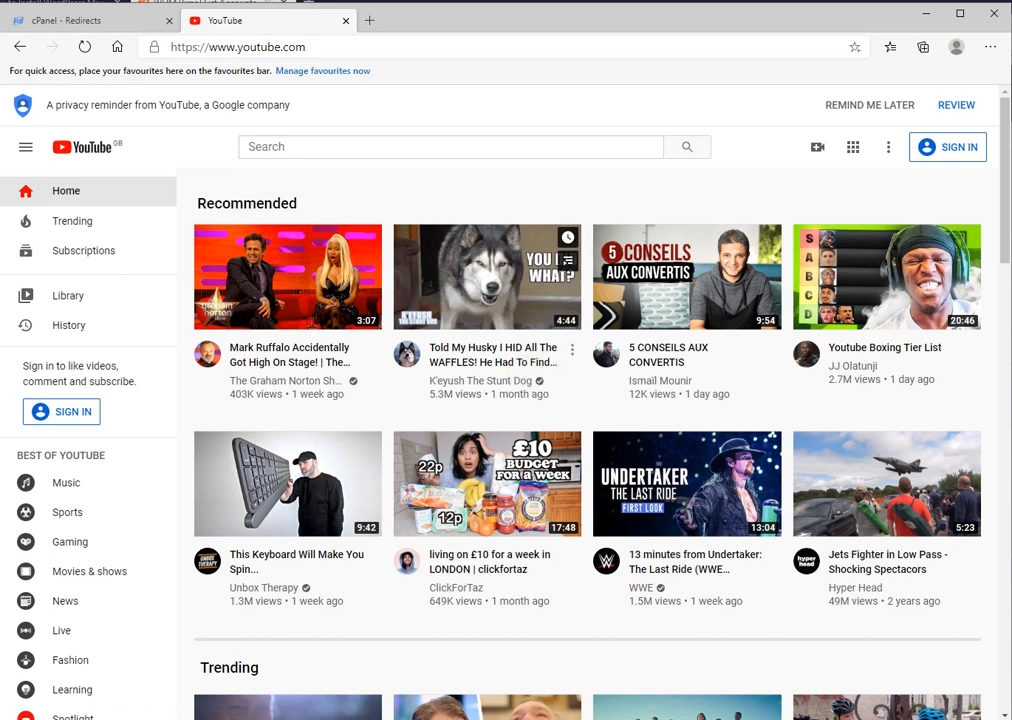
{"action": "left_click", "coordinate": [131, 14]}
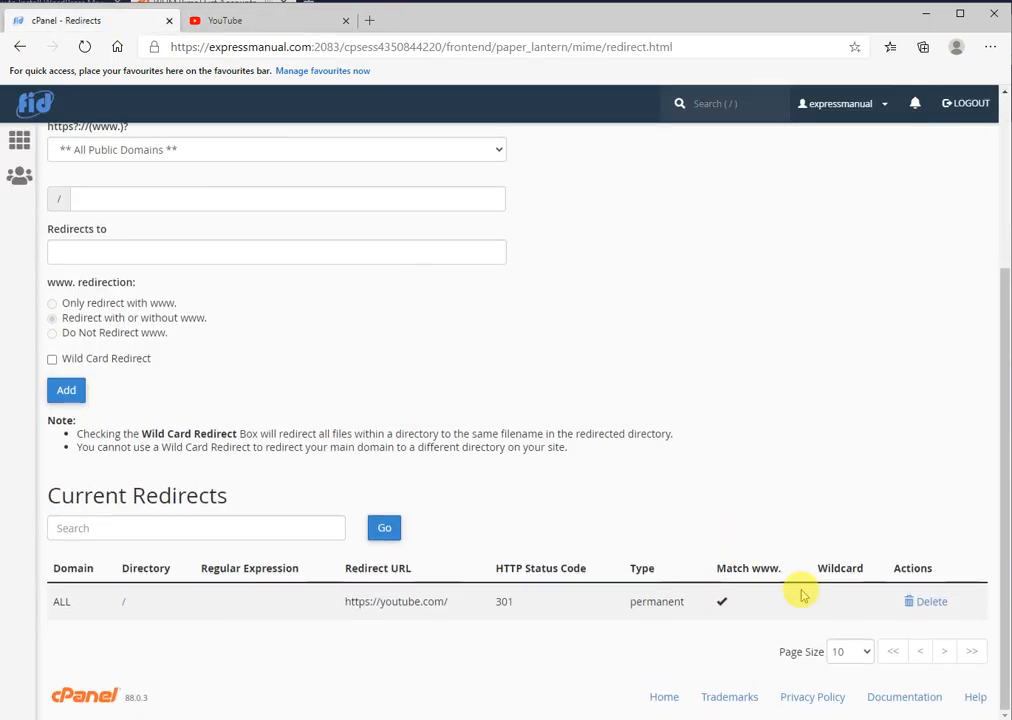
{"action": "left_click", "coordinate": [930, 602]}
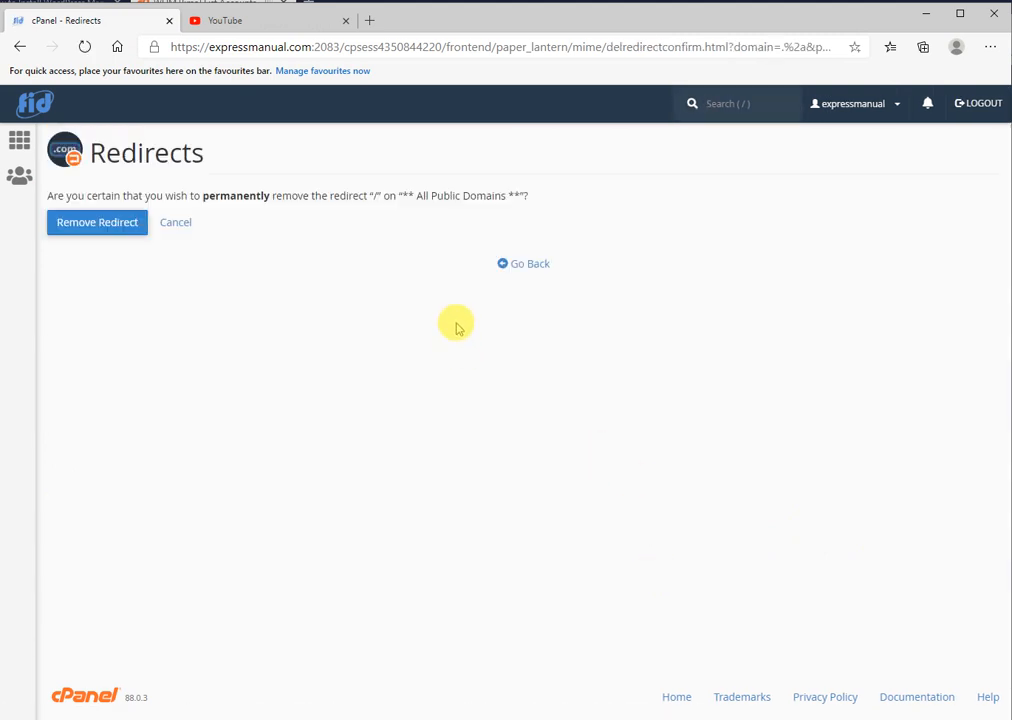
{"action": "left_click", "coordinate": [532, 270]}
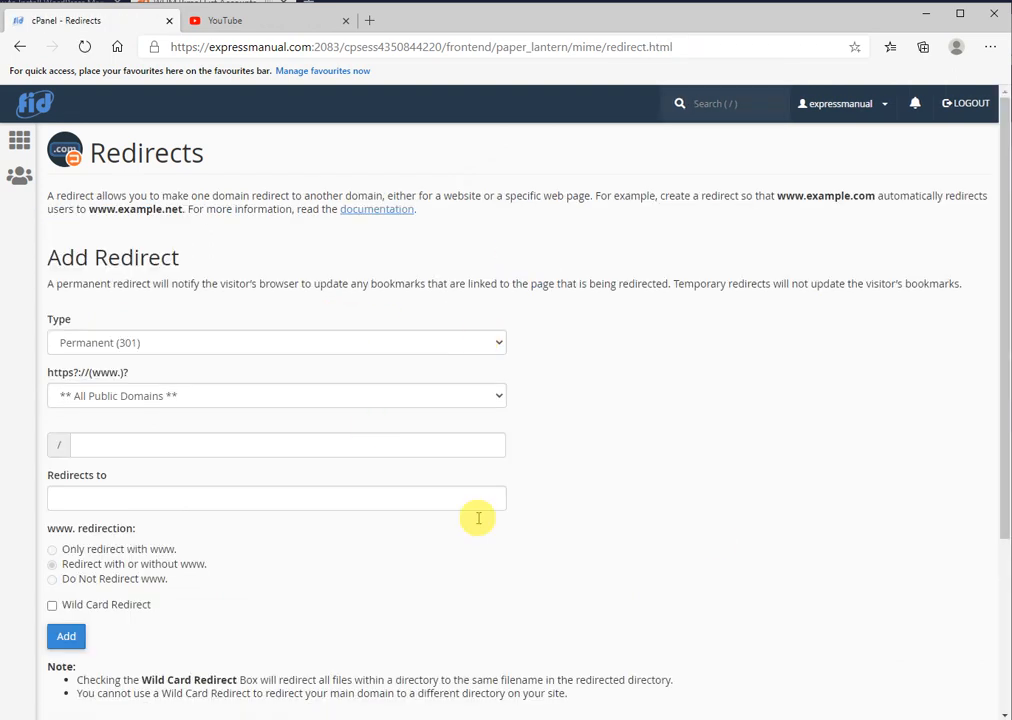
{"action": "scroll", "coordinate": [474, 517], "scroll_direction": "down", "scroll_amount": 3}
{"action": "left_click", "coordinate": [931, 603]}
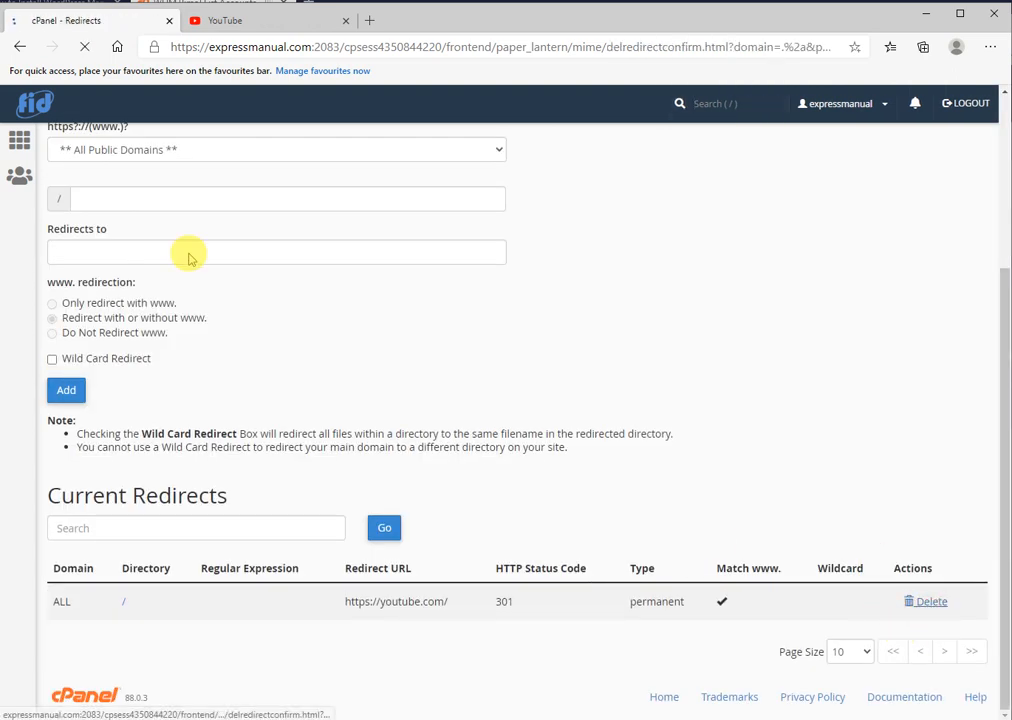
{"action": "left_click", "coordinate": [86, 222]}
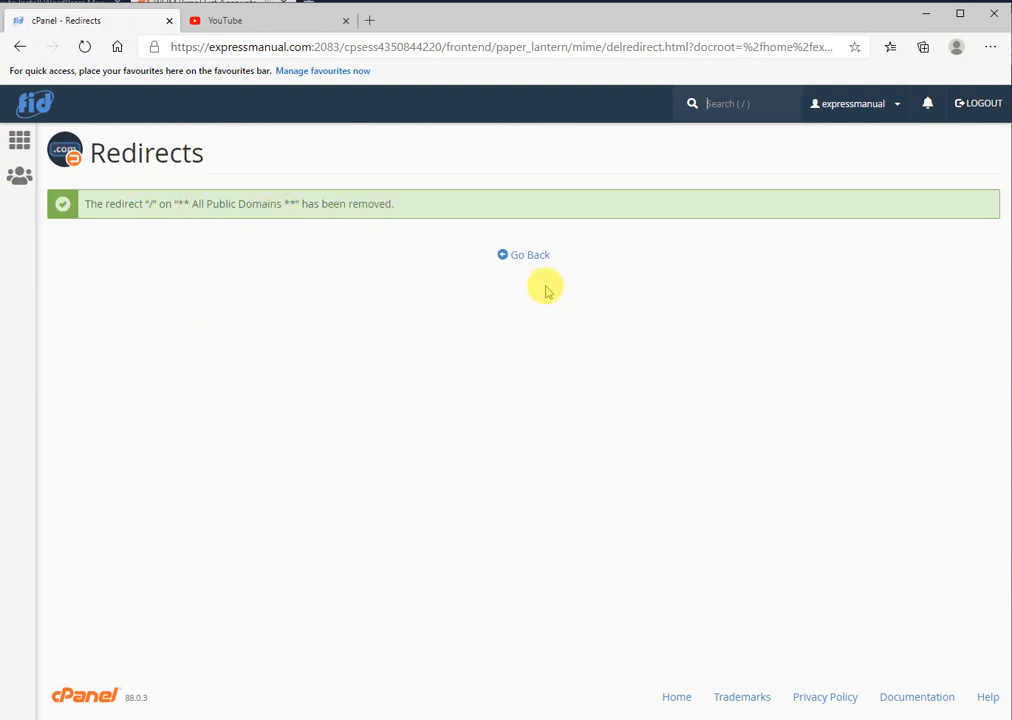
{"action": "left_click", "coordinate": [528, 254]}
{"action": "scroll", "coordinate": [351, 375], "scroll_direction": "down", "scroll_amount": 1}
{"action": "scroll", "coordinate": [655, 520], "scroll_direction": "down", "scroll_amount": 3}
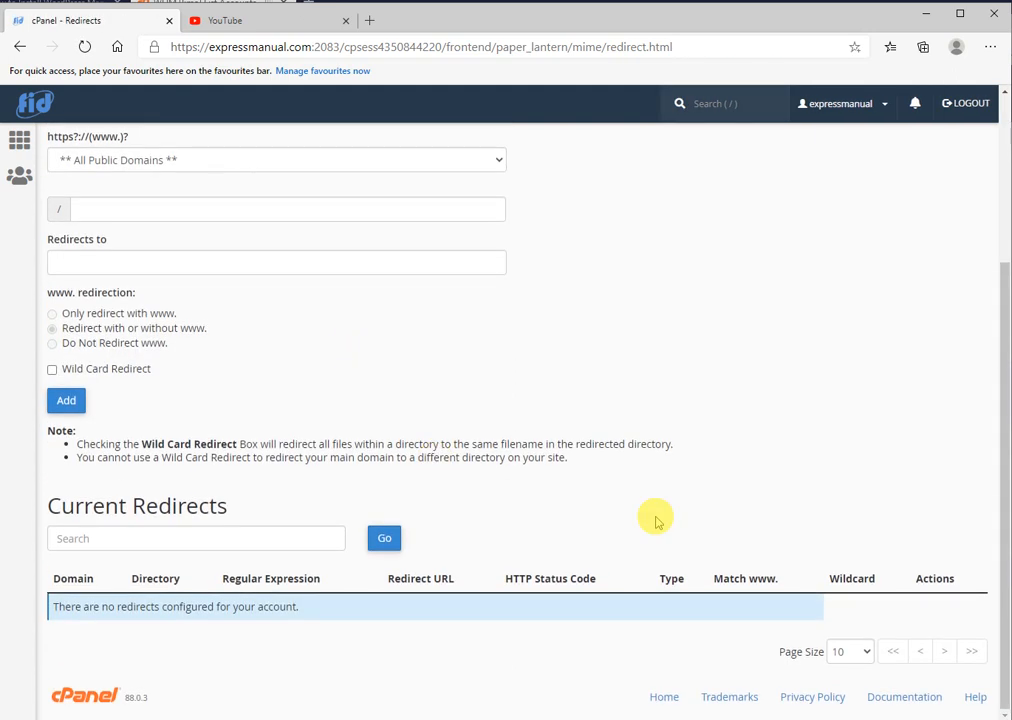
{"action": "scroll", "coordinate": [278, 486], "scroll_direction": "up", "scroll_amount": 3}
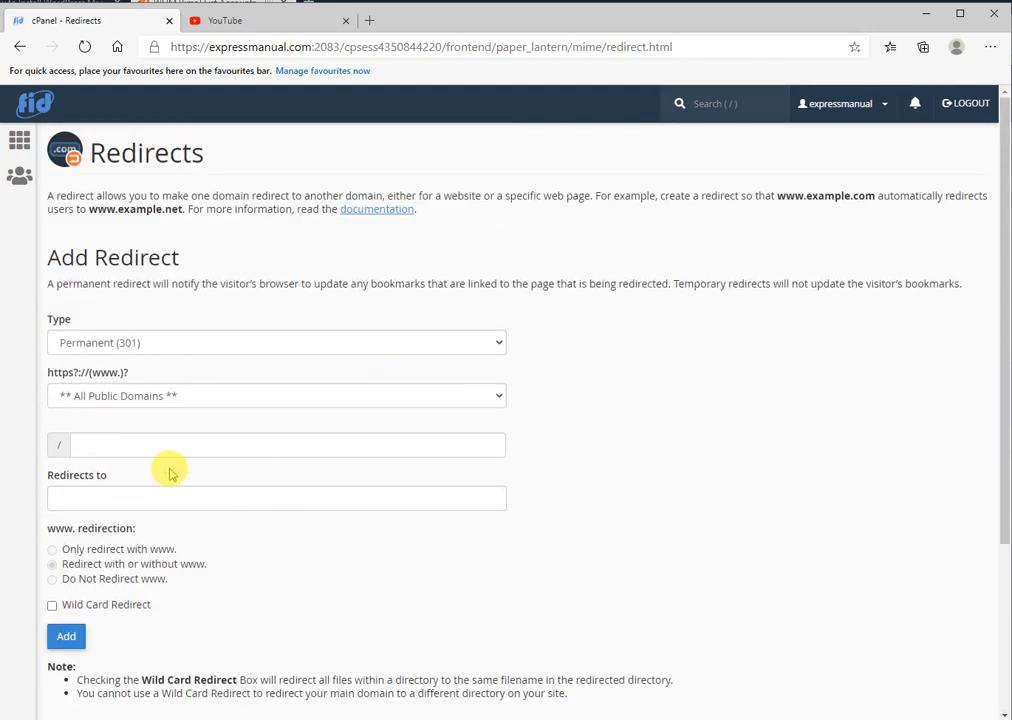
{"action": "scroll", "coordinate": [280, 289], "scroll_direction": "down", "scroll_amount": 3}
{"action": "scroll", "coordinate": [573, 372], "scroll_direction": "up", "scroll_amount": 3}
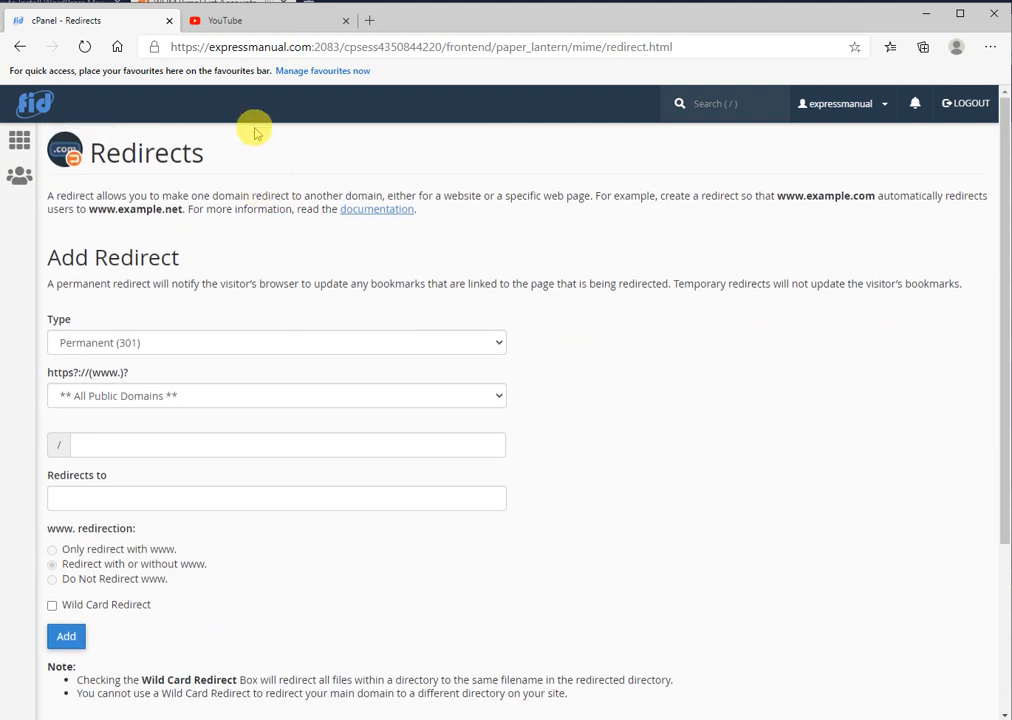
{"action": "left_click", "coordinate": [268, 21]}
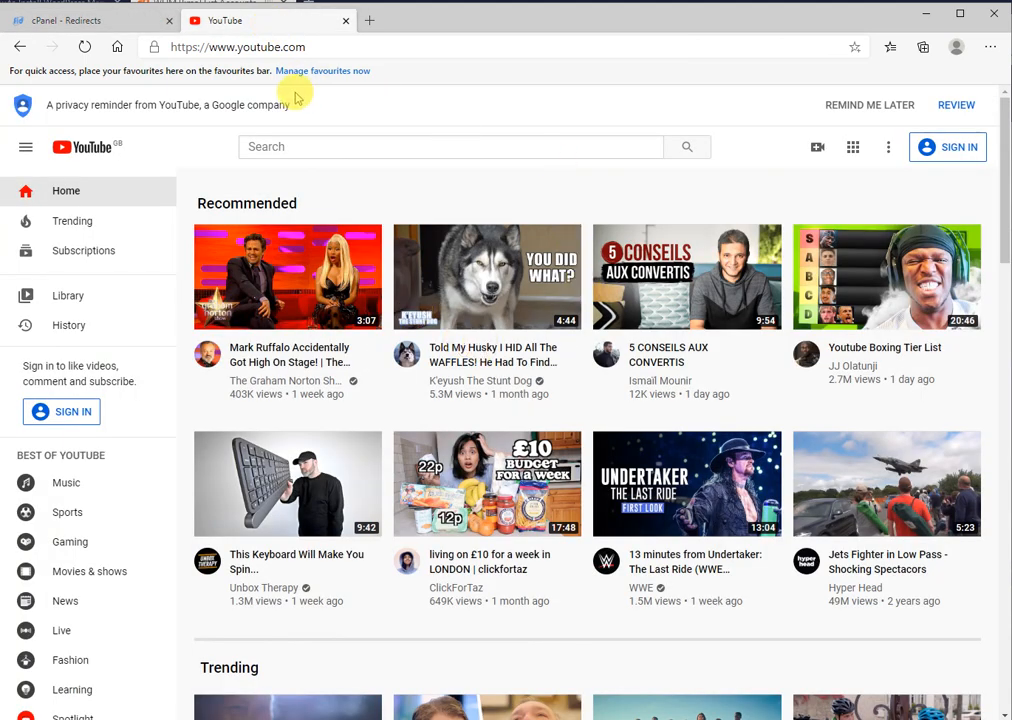
{"action": "left_click", "coordinate": [366, 47]}
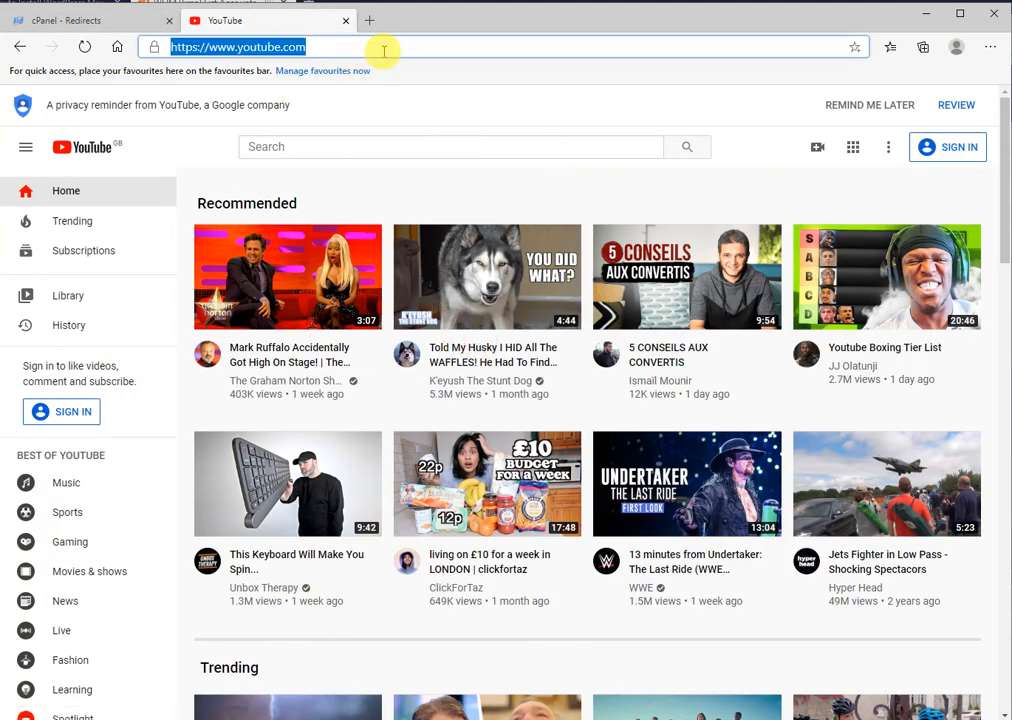
{"action": "type", "text": "http"}
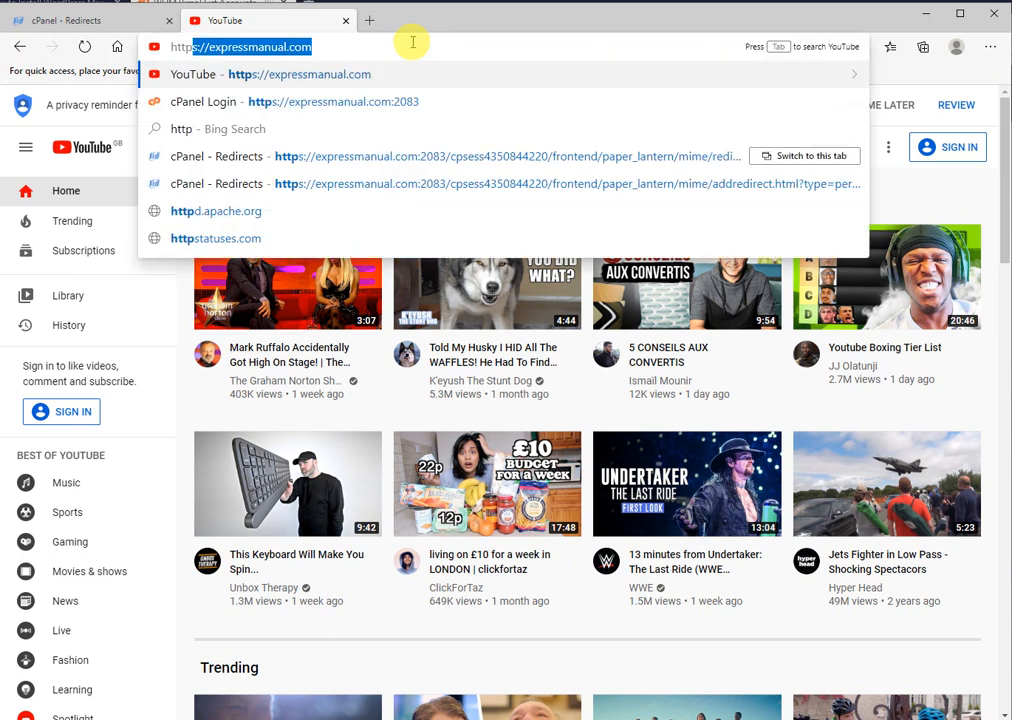
{"action": "key", "text": "End"}
{"action": "key", "text": "Return"}
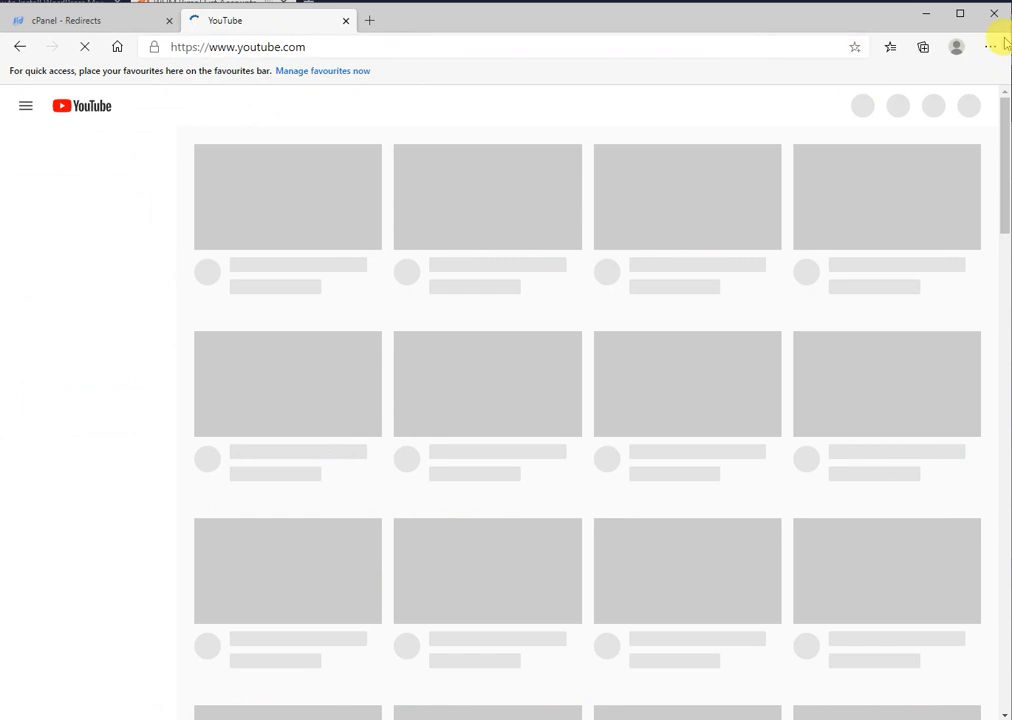
{"action": "left_click", "coordinate": [570, 50]}
Step: Clear all browsing data for all time, including history, cookies and cached files, in the Edge privacy settings
{"action": "left_click", "coordinate": [990, 47]}
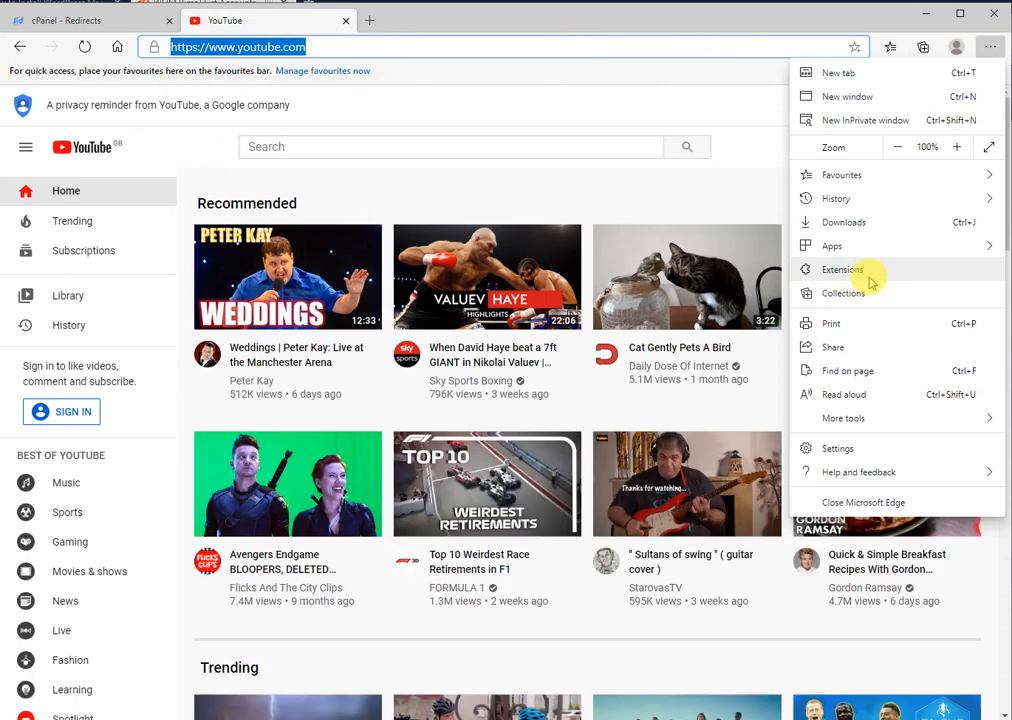
{"action": "left_click", "coordinate": [852, 448]}
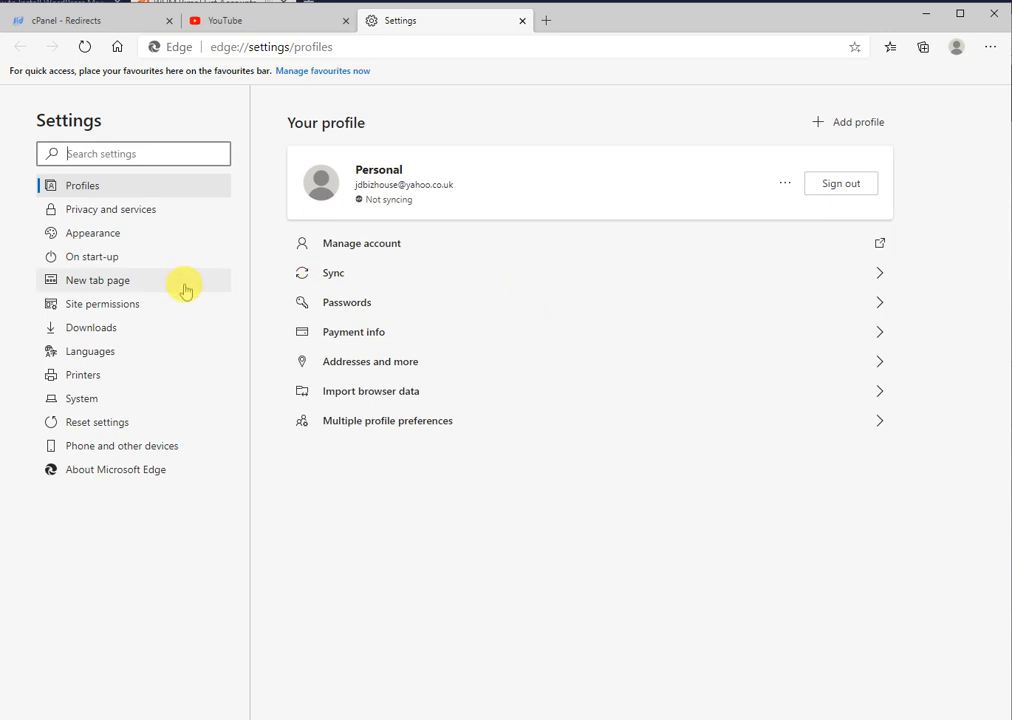
{"action": "left_click", "coordinate": [108, 211]}
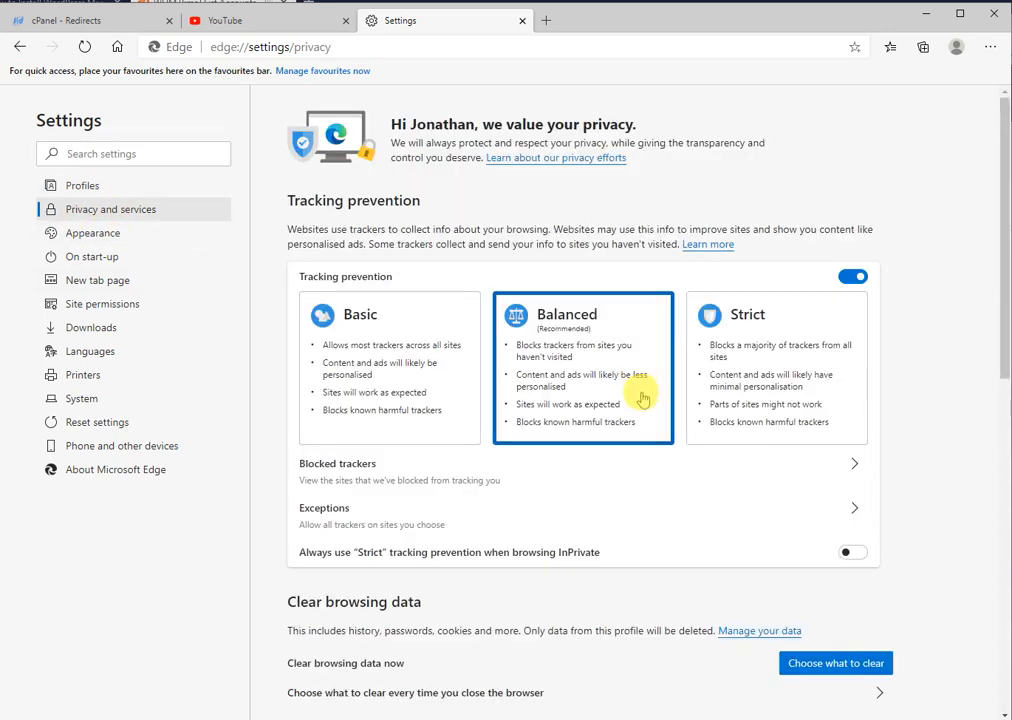
{"action": "scroll", "coordinate": [593, 503], "scroll_direction": "down", "scroll_amount": 3}
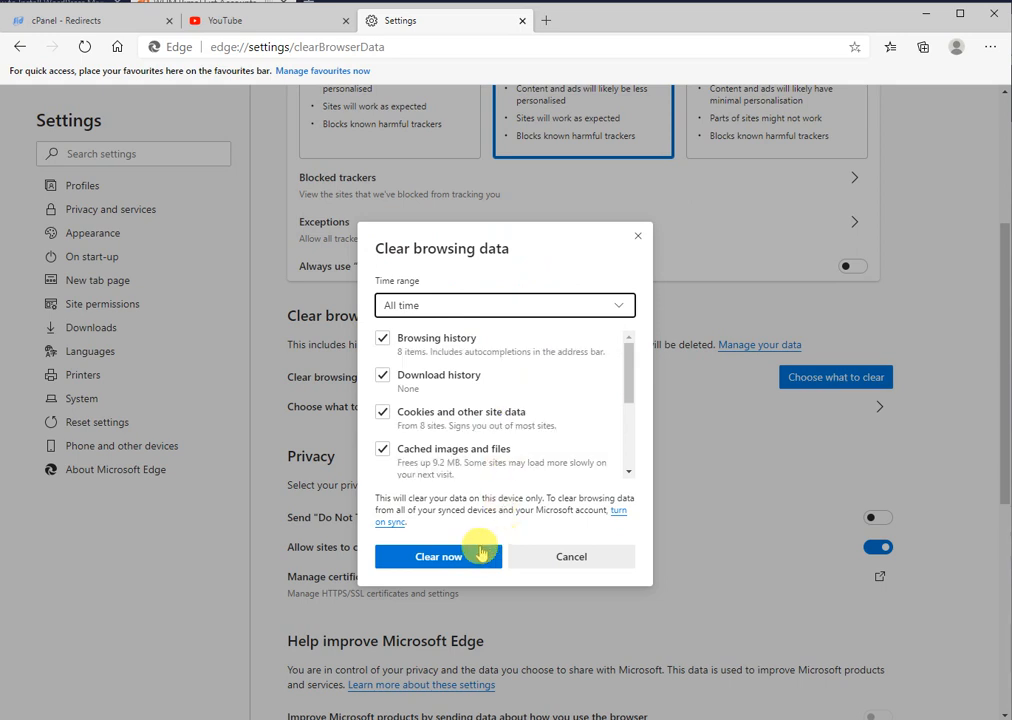
{"action": "left_click", "coordinate": [459, 556]}
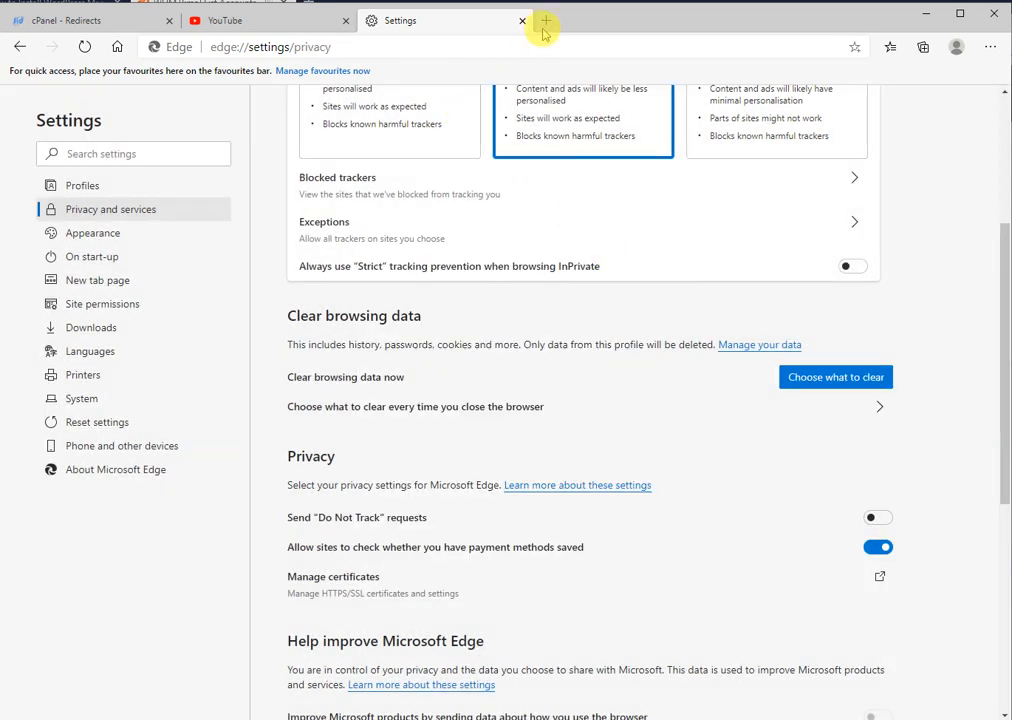
{"action": "left_click", "coordinate": [345, 21]}
{"action": "left_click", "coordinate": [374, 47]}
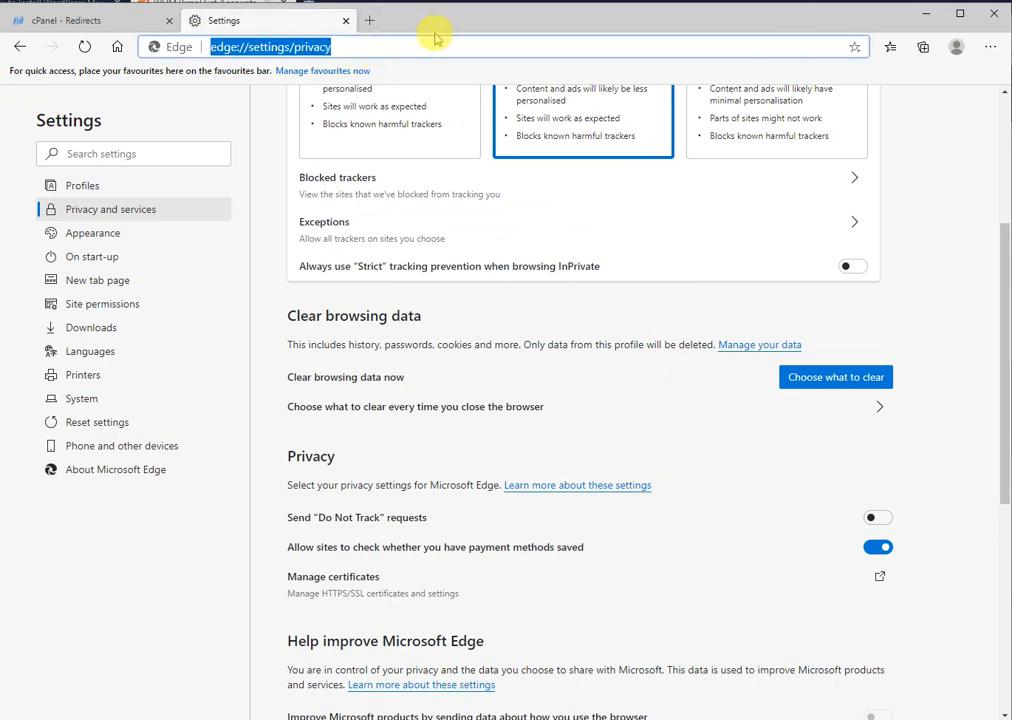
{"action": "type", "text": "https:"}
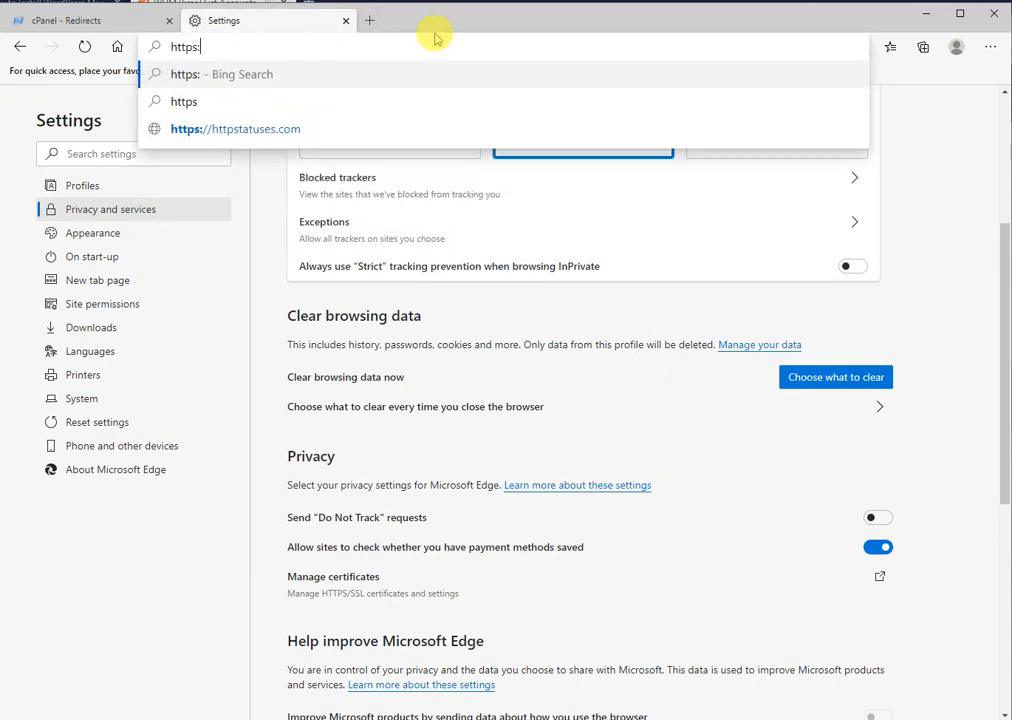
{"action": "type", "text": "//expressma"}
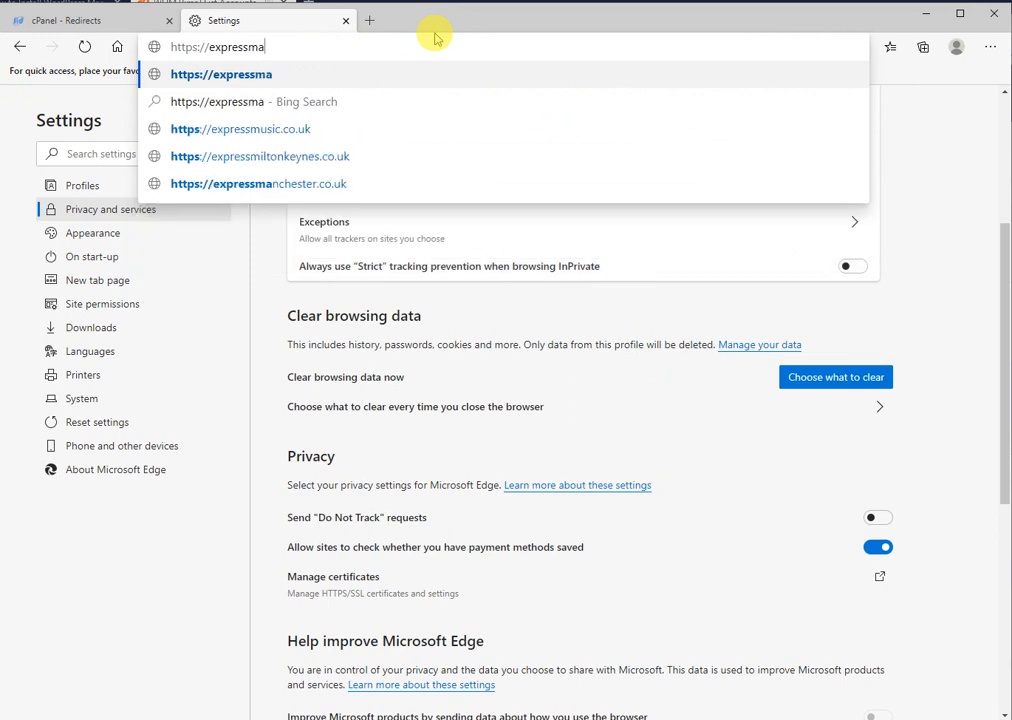
{"action": "type", "text": "nual.com"}
{"action": "key", "text": "Return"}
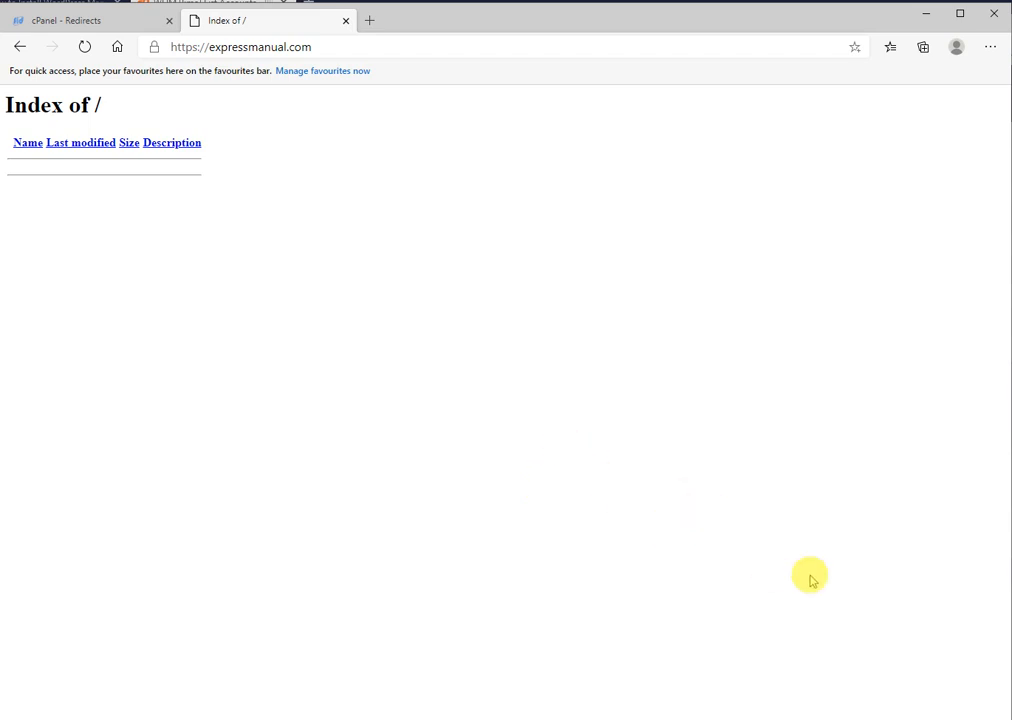
Step: Switch to Core FTP Pro, bring up the C:\WORKSHOP\Tutorial folder in File Explorer, and arrange both windows
{"action": "left_click", "coordinate": [998, 685]}
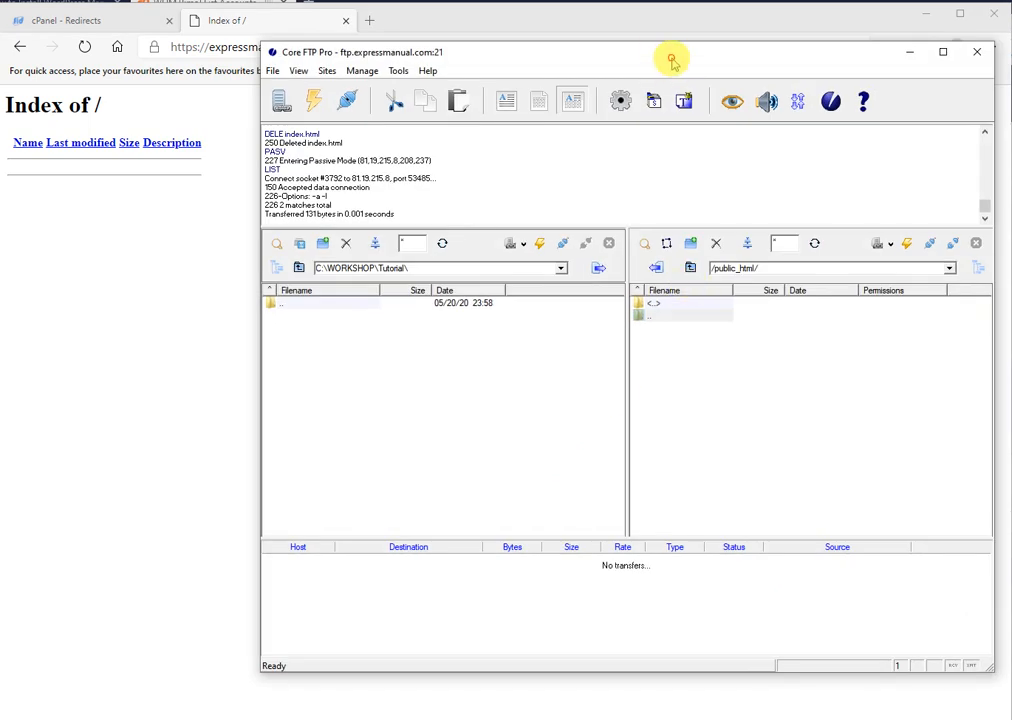
{"action": "left_click_drag", "start_coordinate": [671, 56], "coordinate": [583, 53]}
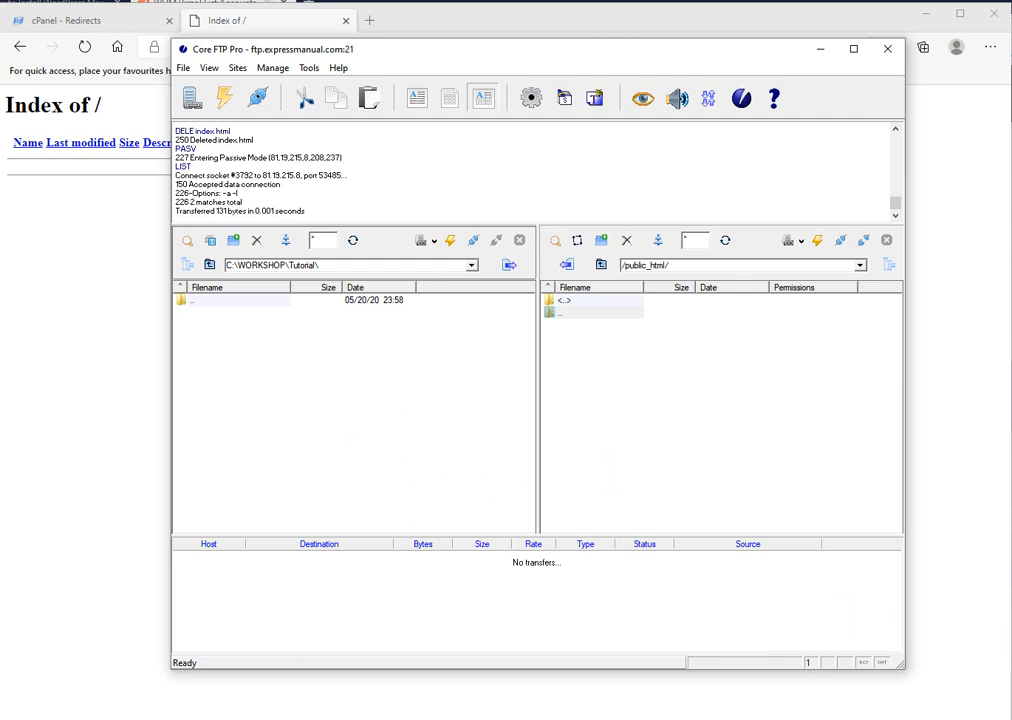
{"action": "left_click", "coordinate": [519, 657]}
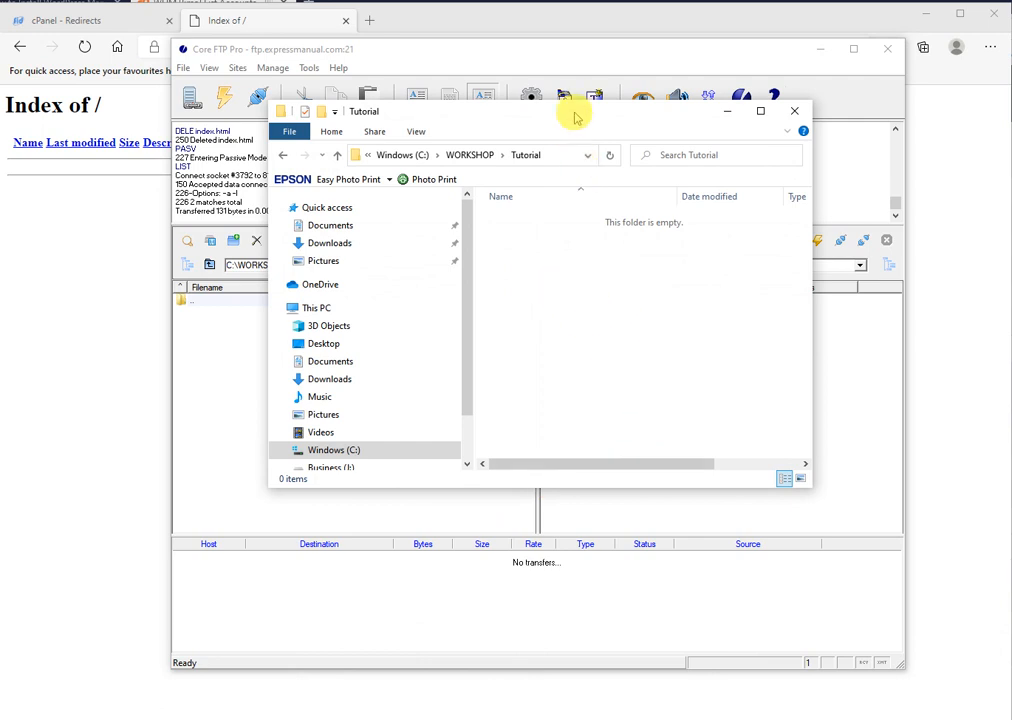
{"action": "left_click_drag", "start_coordinate": [569, 118], "coordinate": [565, 411]}
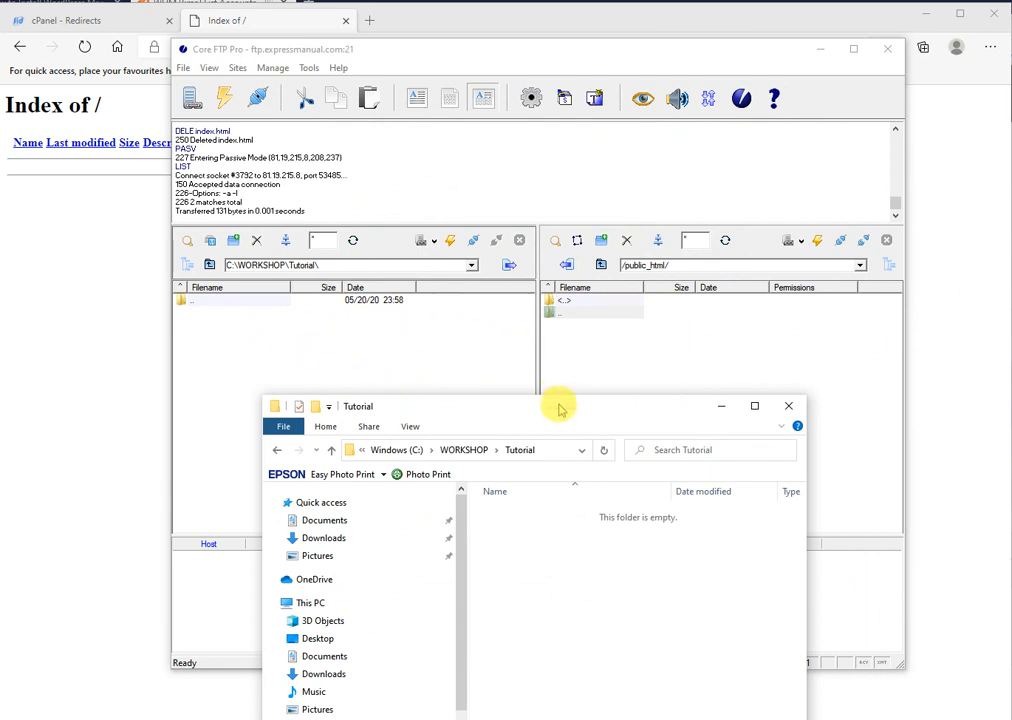
{"action": "left_click_drag", "start_coordinate": [558, 408], "coordinate": [565, 163]}
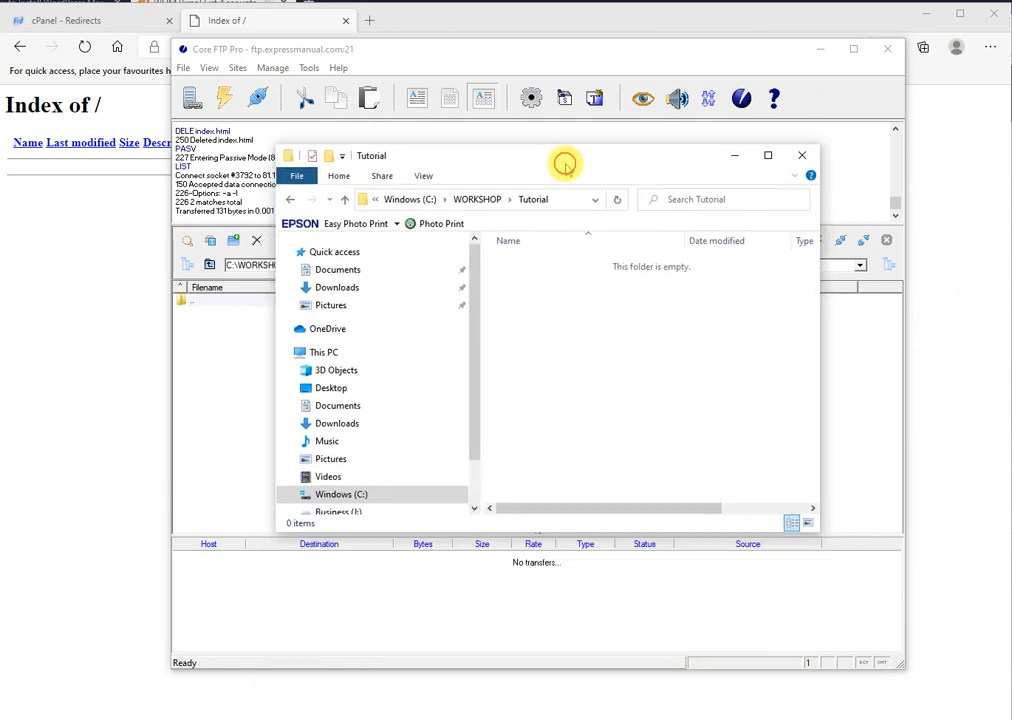
Step: Create a new text document with the default name in the Tutorial folder
{"action": "right_click", "coordinate": [579, 338]}
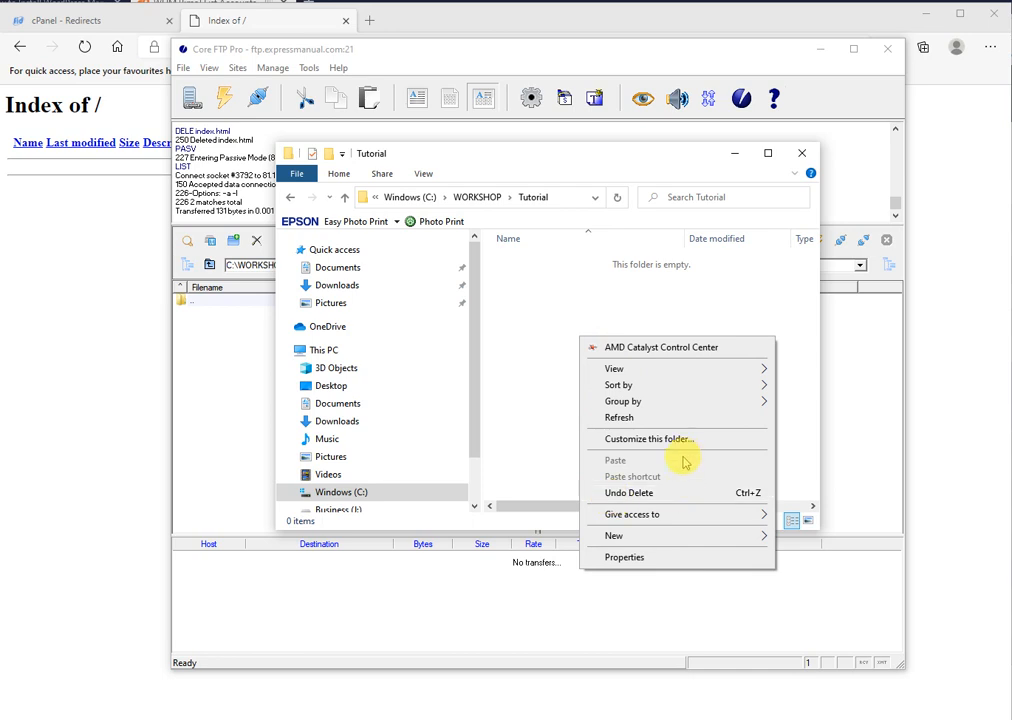
{"action": "mouse_move", "coordinate": [655, 536]}
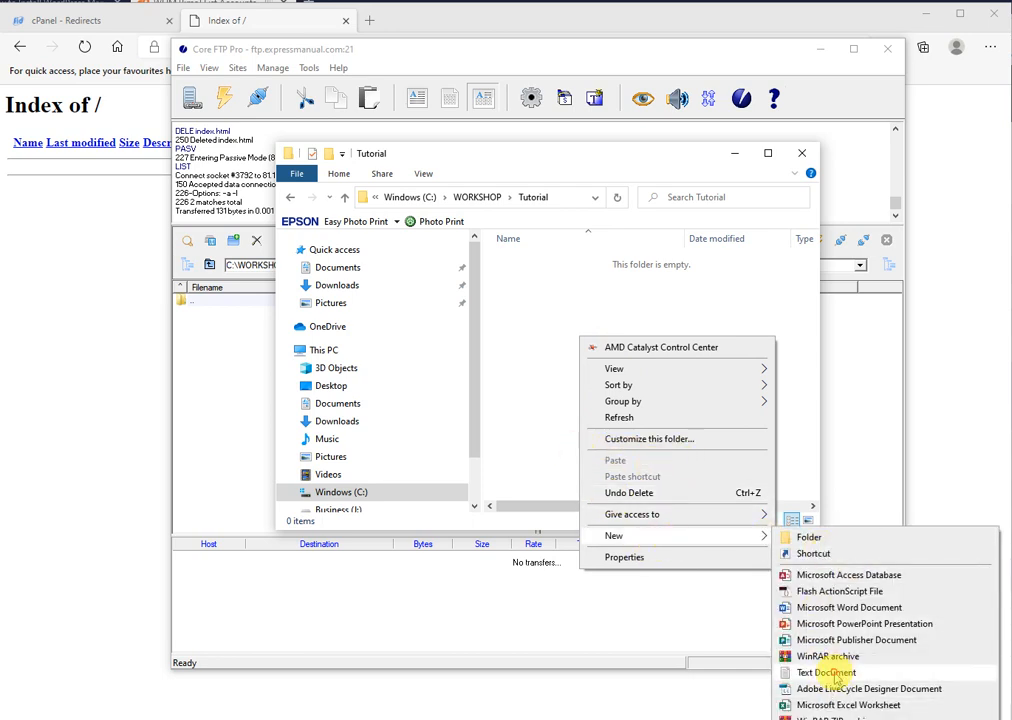
{"action": "left_click", "coordinate": [826, 672]}
{"action": "left_click", "coordinate": [565, 298]}
{"action": "left_click", "coordinate": [564, 297]}
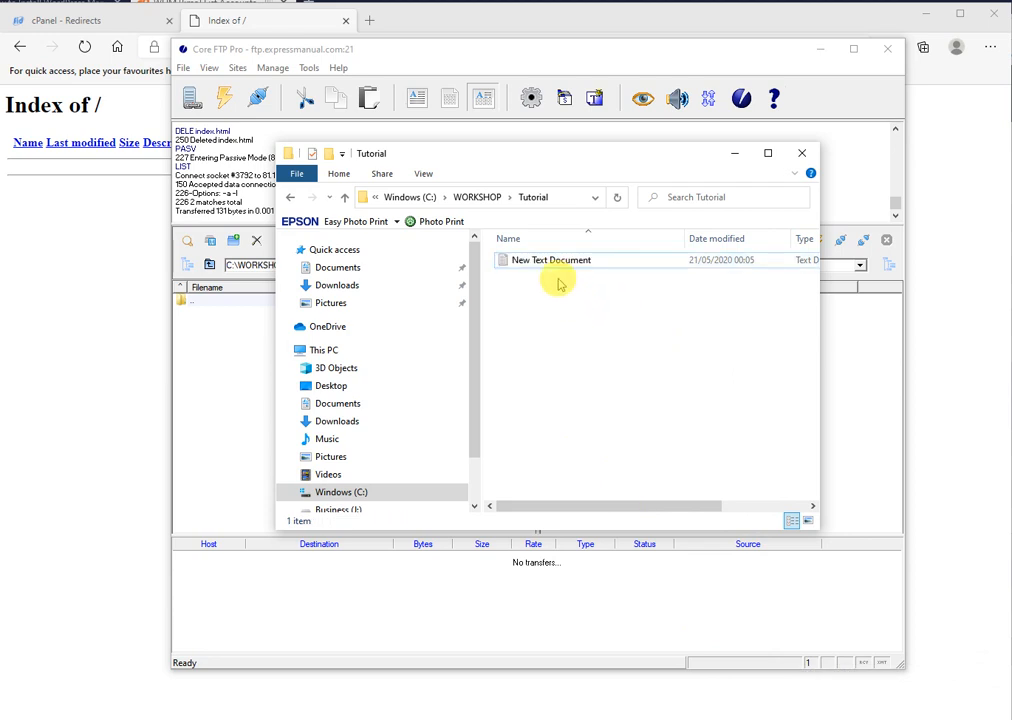
{"action": "left_click", "coordinate": [553, 266]}
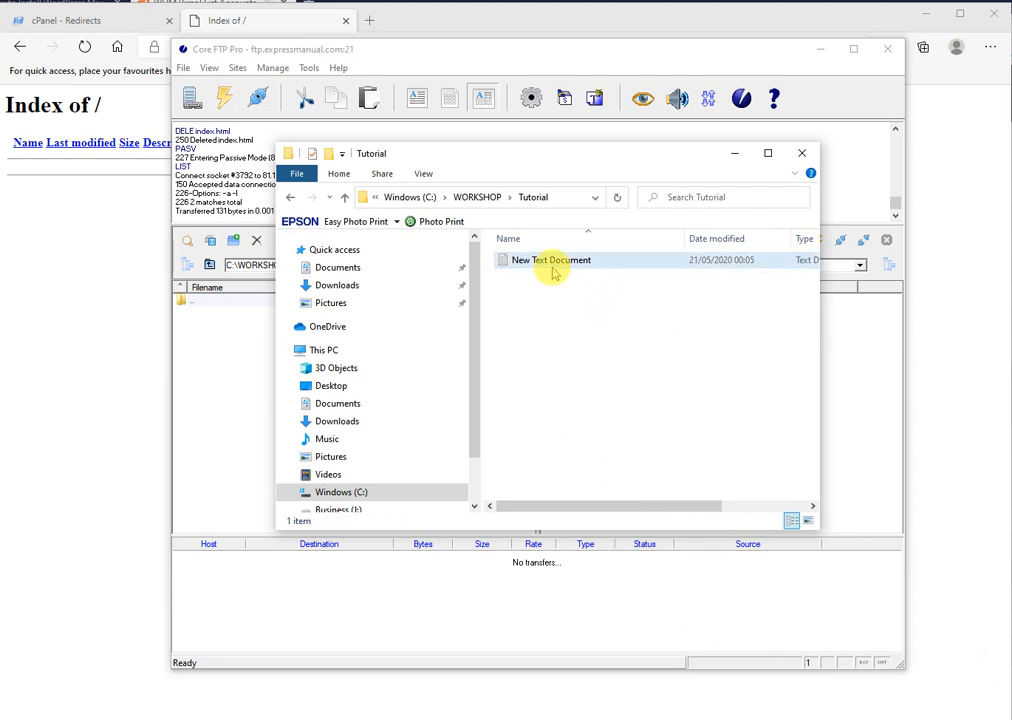
{"action": "left_click", "coordinate": [553, 261]}
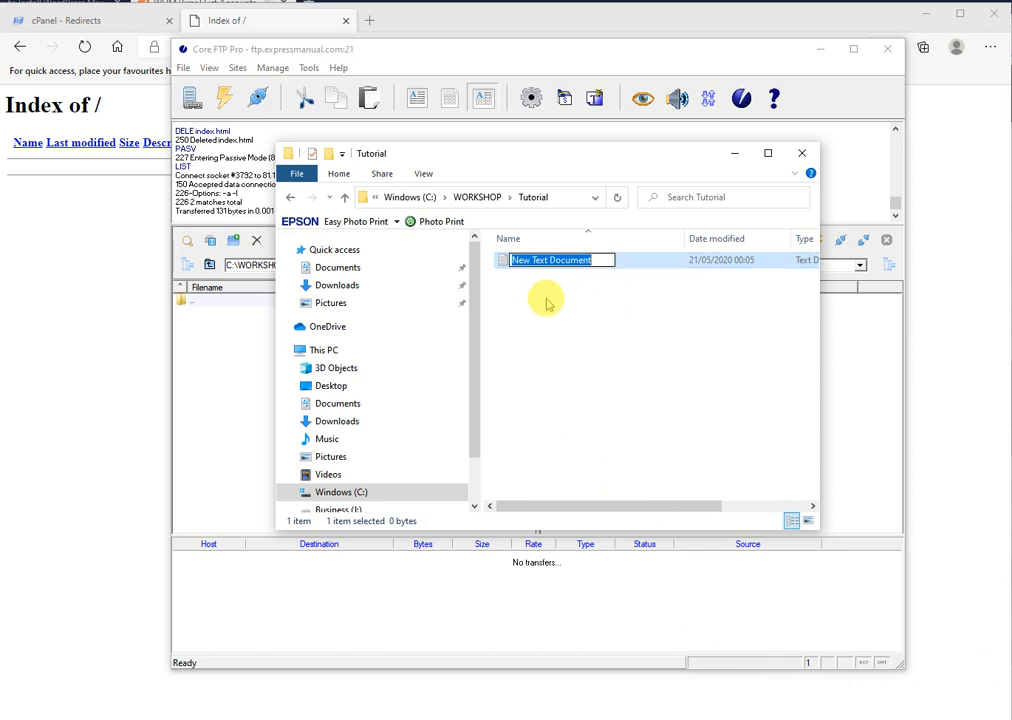
{"action": "left_click", "coordinate": [558, 289]}
{"action": "double_click", "coordinate": [557, 262]}
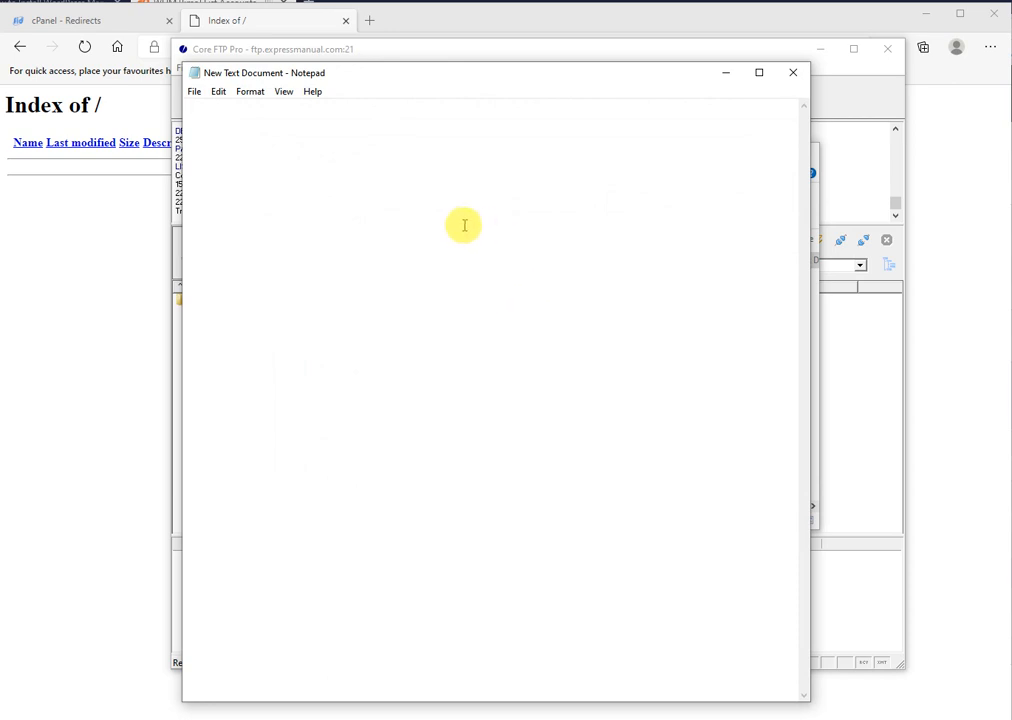
{"action": "left_click_drag", "start_coordinate": [445, 75], "coordinate": [474, 81]}
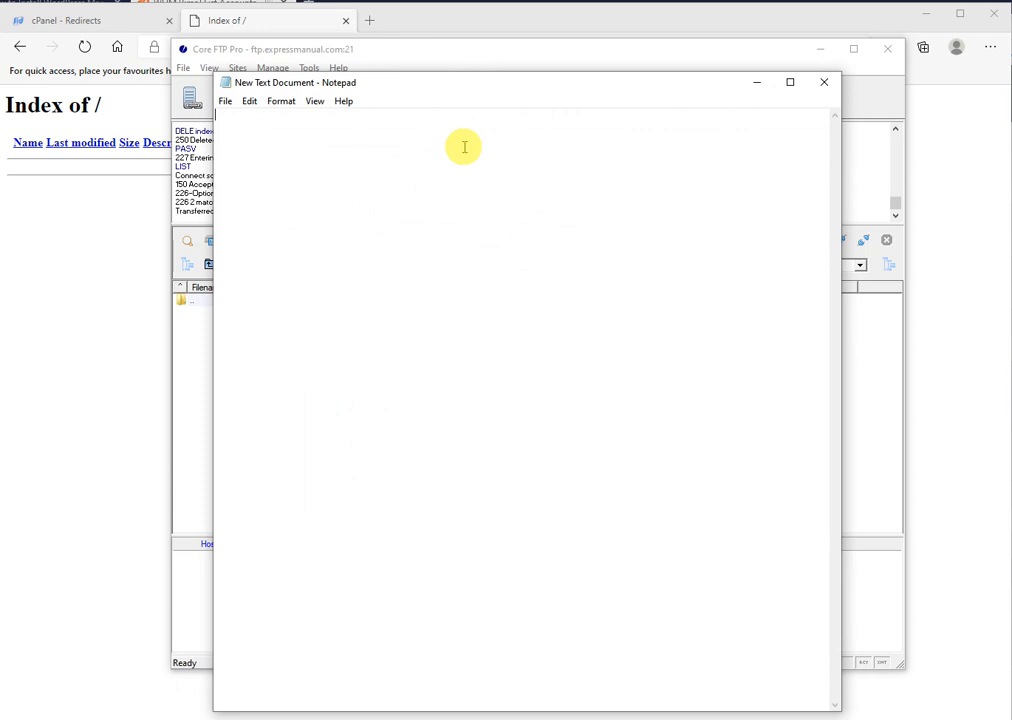
{"action": "key", "text": "Return"}
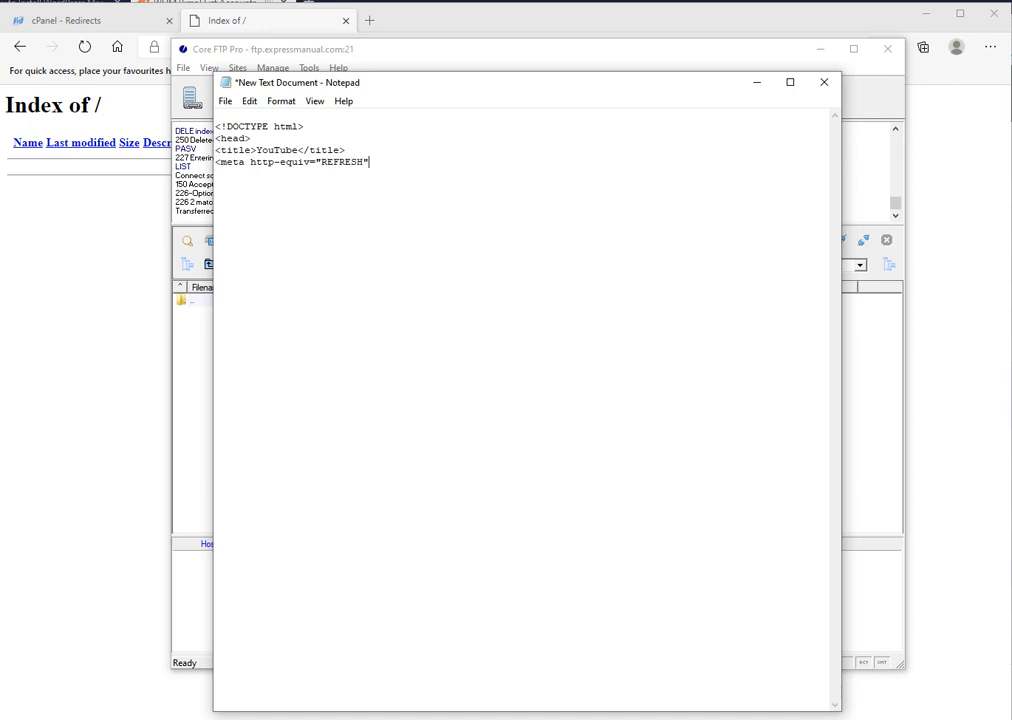
{"action": "type", "text": "content"}
{"action": "type", "text": "=\"0;url=https"}
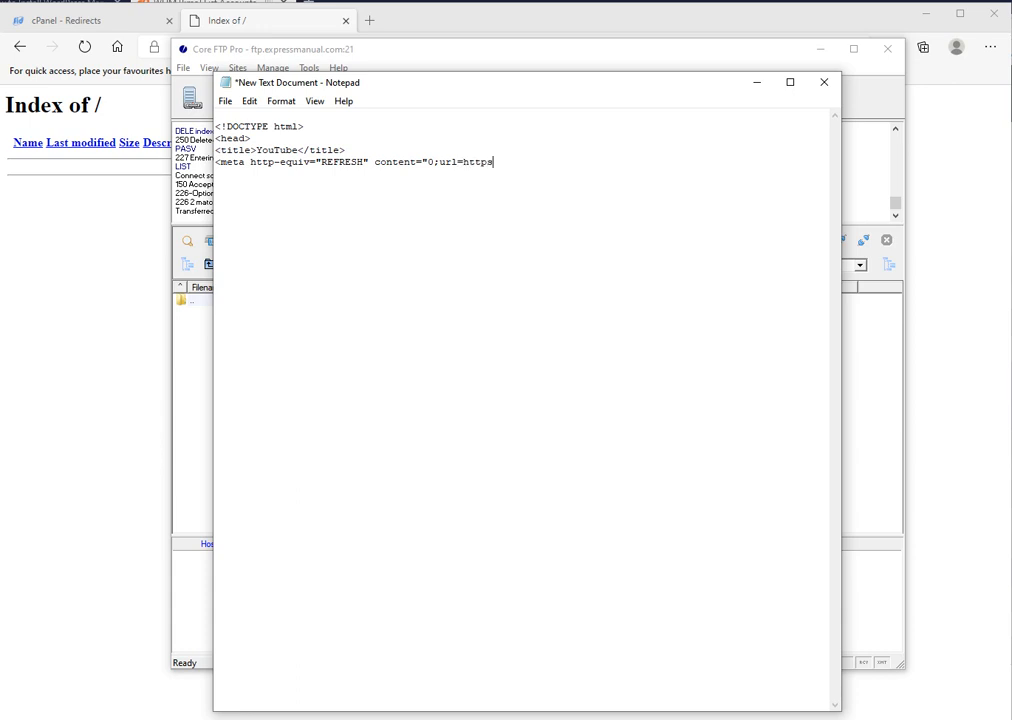
{"action": "type", "text": "://youtube.com\"></he"}
{"action": "type", "text": "ad>"}
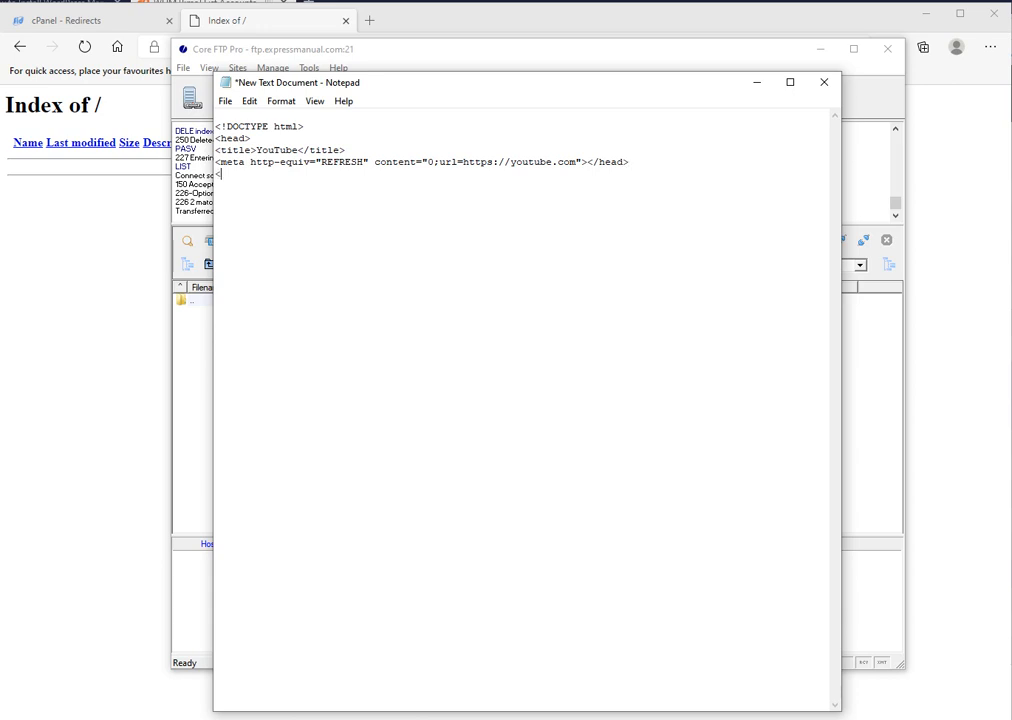
Step: Complete the HTML code with empty opening and closing body tags and a closing html tag
{"action": "type", "text": "bod"}
{"action": "type", "text": "<"}
{"action": "type", "text": "/cl"}
{"action": "type", "text": "ody"}
{"action": "type", "text": "<"}
{"action": "type", "text": "/html>"}
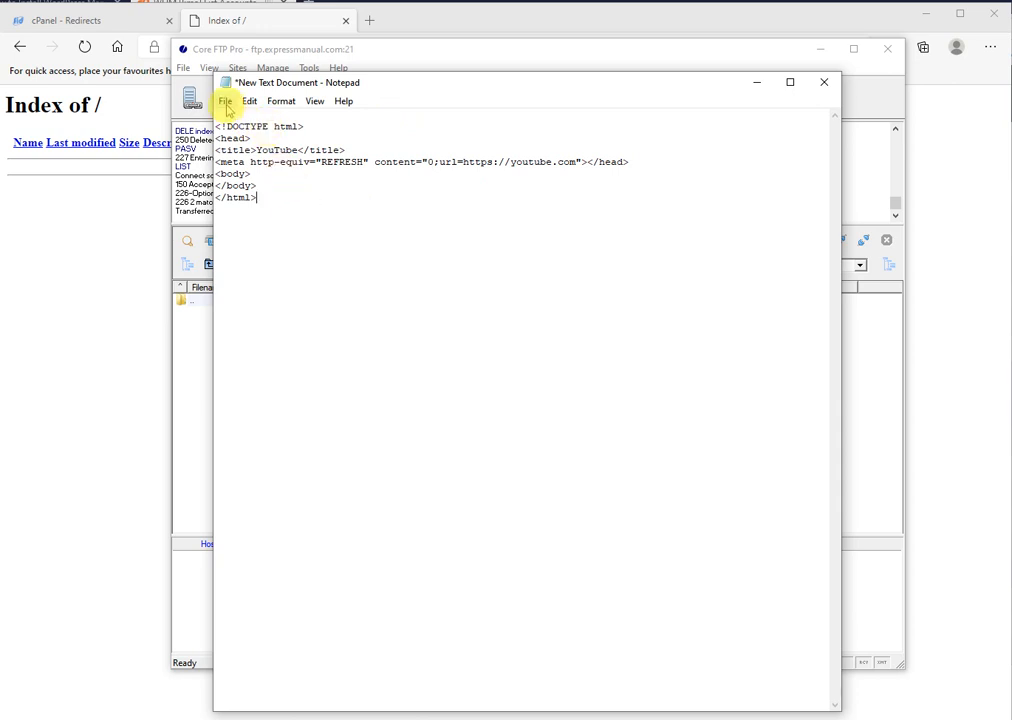
Step: Save the document as index.html in the Tutorial folder with the All Files type and UTF-8 encoding
{"action": "left_click", "coordinate": [226, 102]}
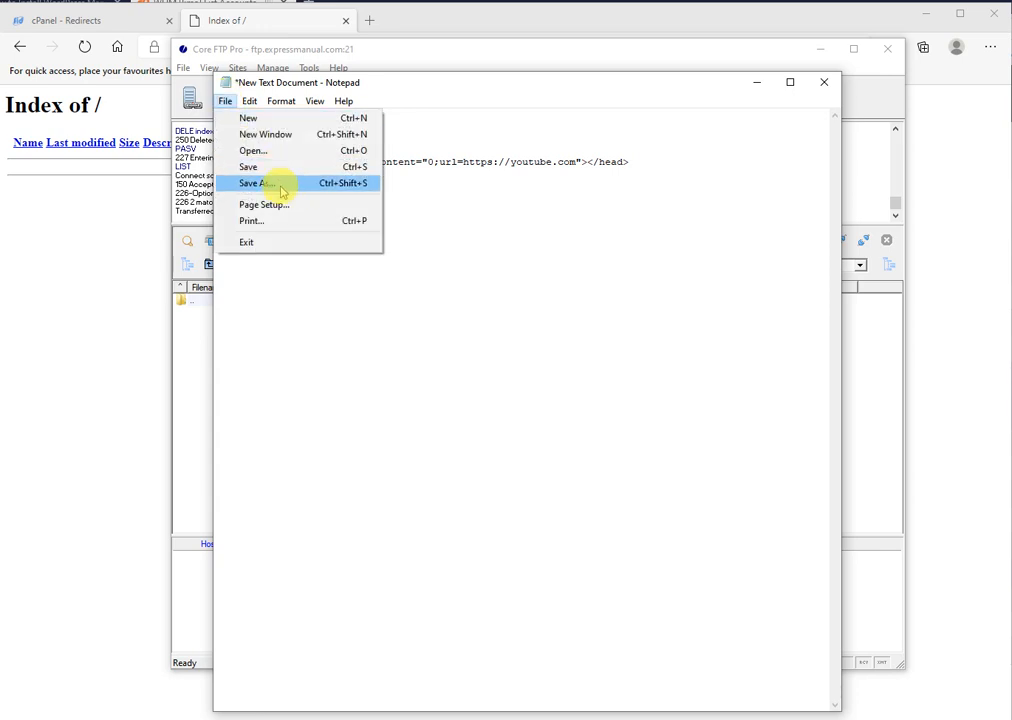
{"action": "left_click", "coordinate": [279, 185]}
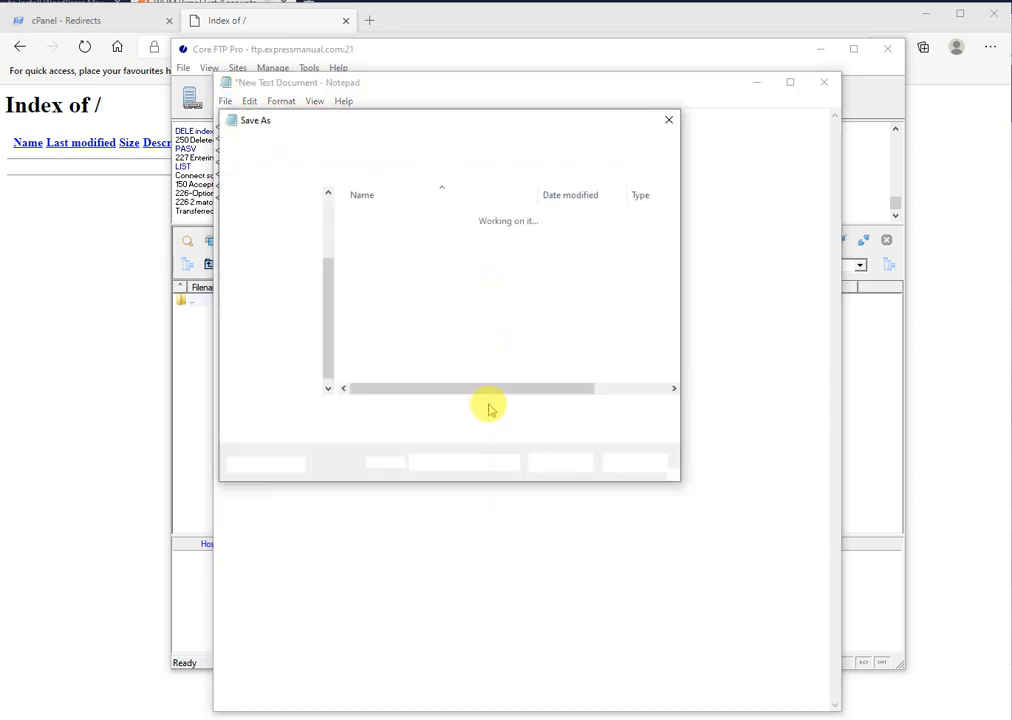
{"action": "type", "text": "index.html"}
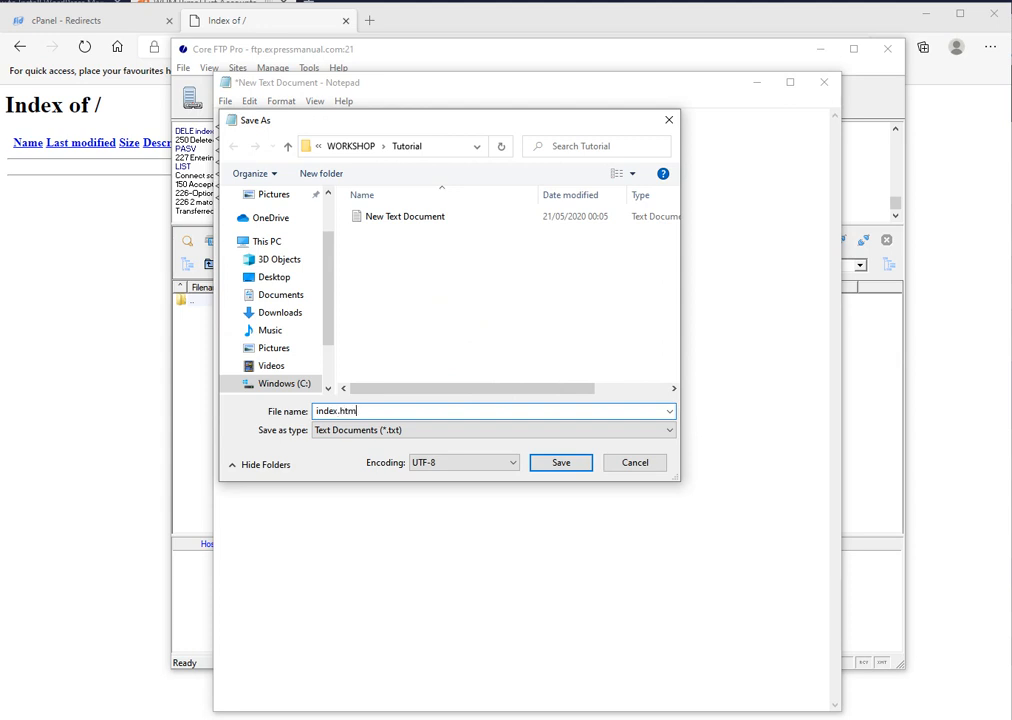
{"action": "left_click", "coordinate": [424, 437]}
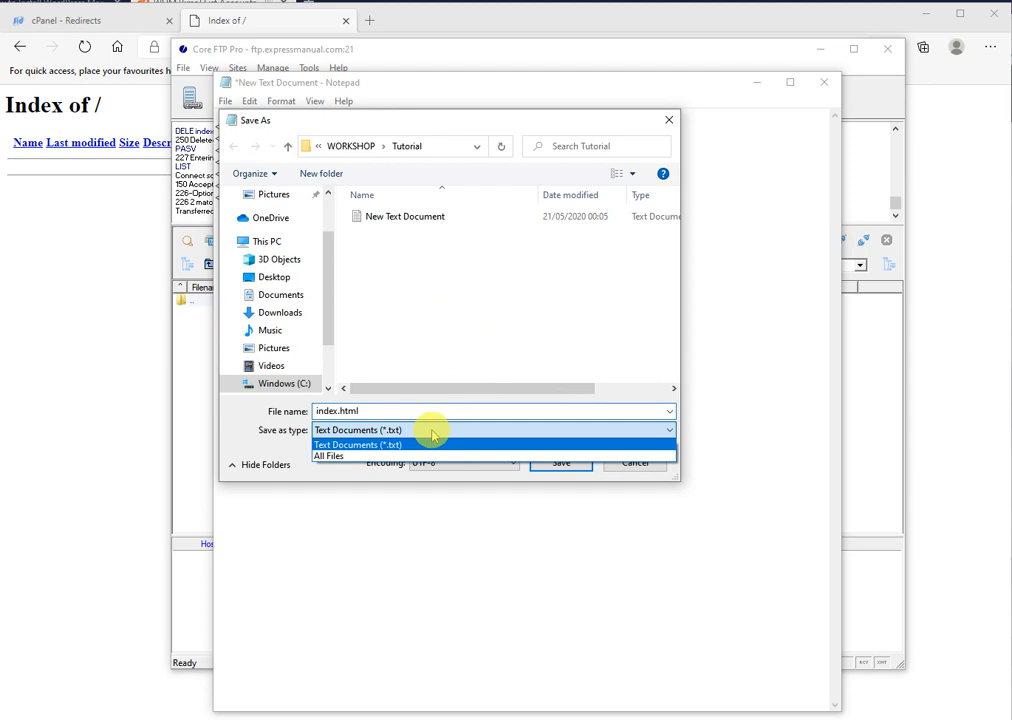
{"action": "left_click", "coordinate": [333, 459]}
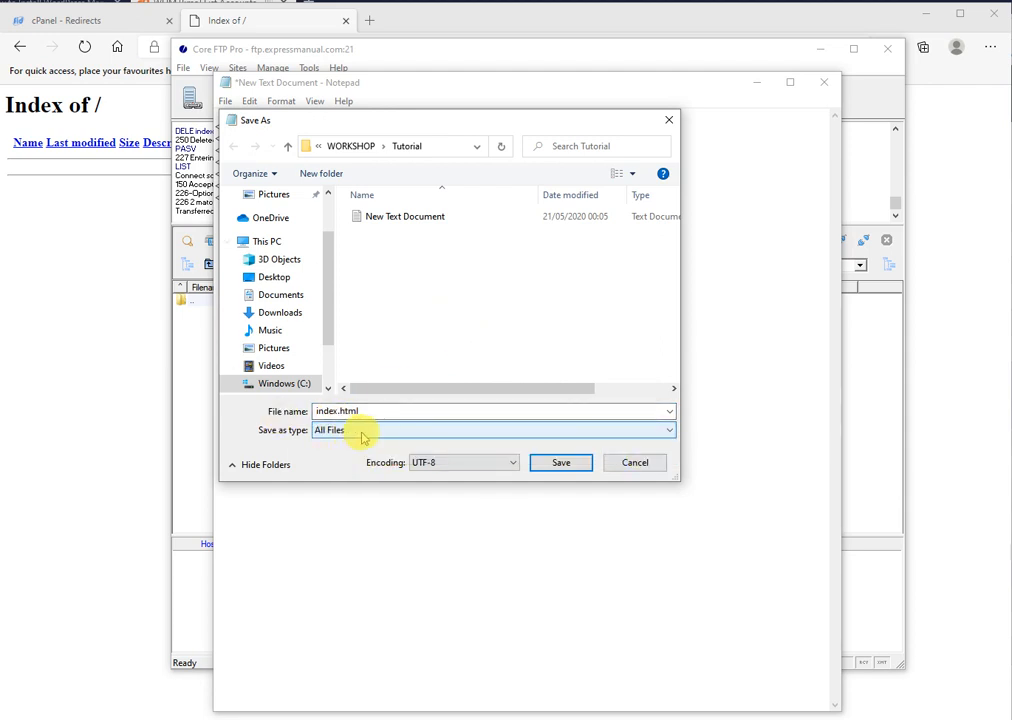
{"action": "left_click", "coordinate": [561, 463]}
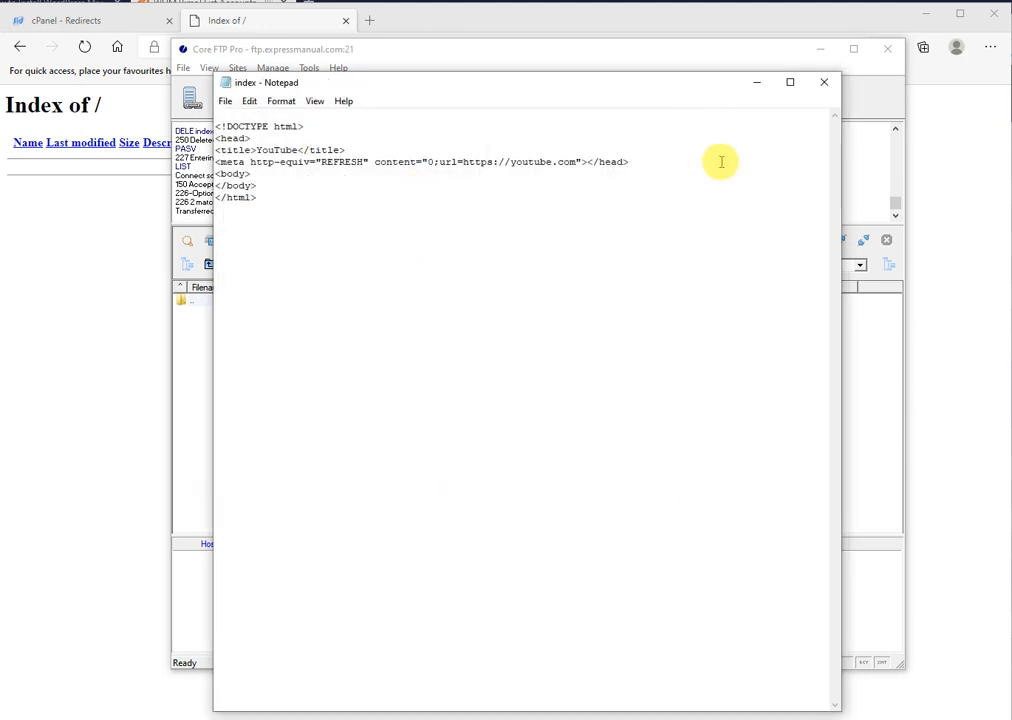
Step: Close Notepad, switch to Core FTP Pro, reload the local Tutorial folder and upload index.html to /public_html/
{"action": "left_click", "coordinate": [824, 82]}
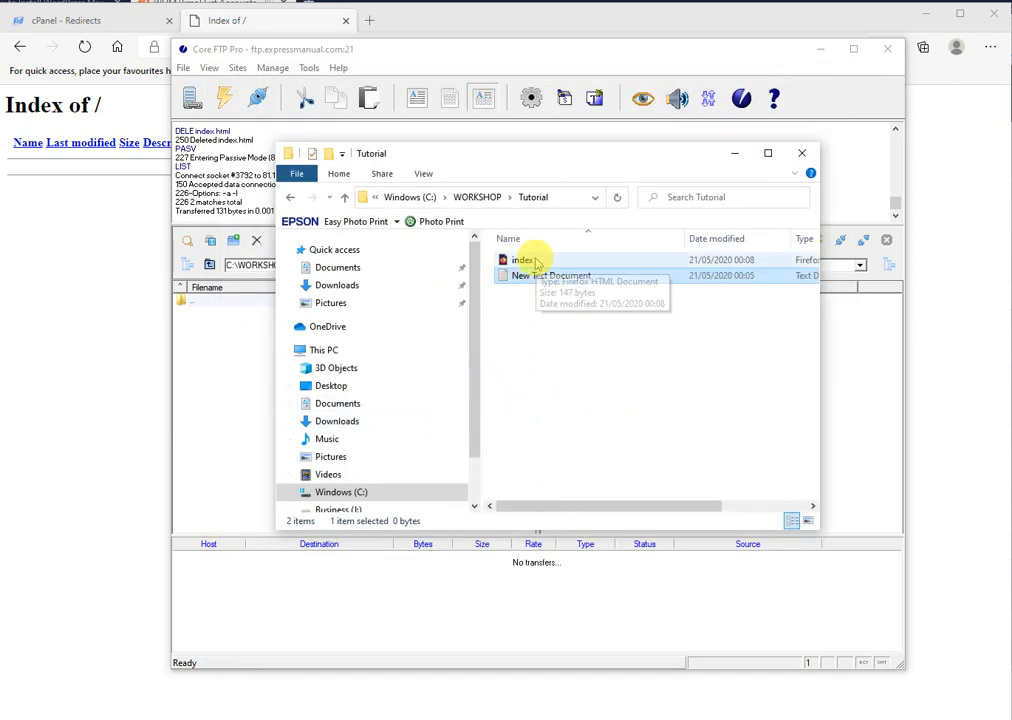
{"action": "left_click", "coordinate": [268, 362]}
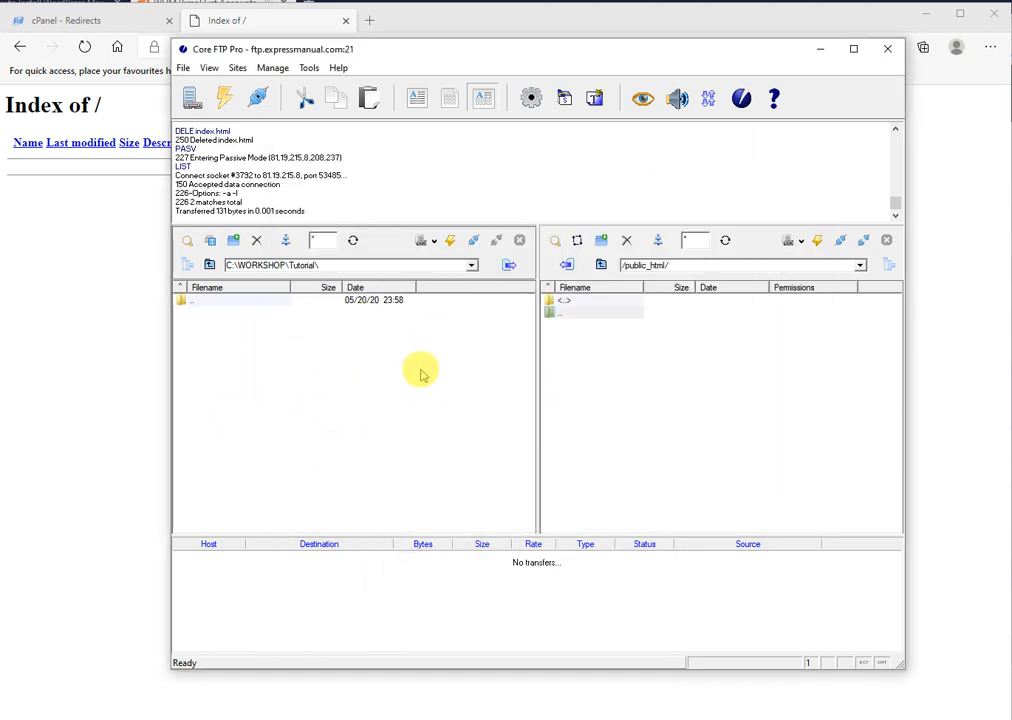
{"action": "left_click", "coordinate": [209, 264]}
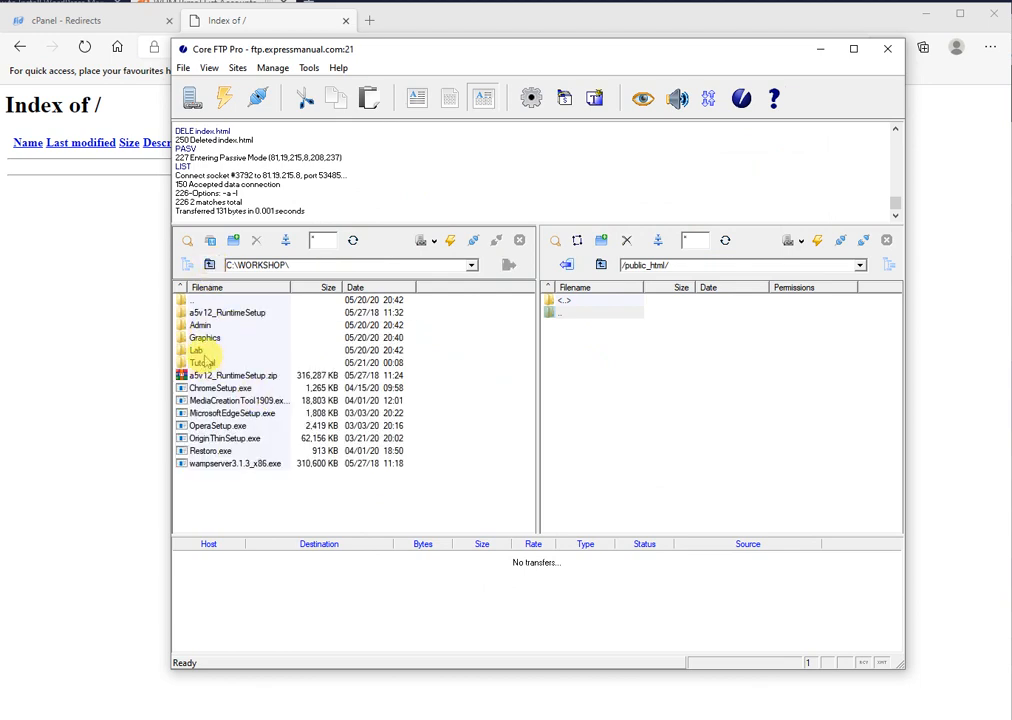
{"action": "double_click", "coordinate": [203, 362]}
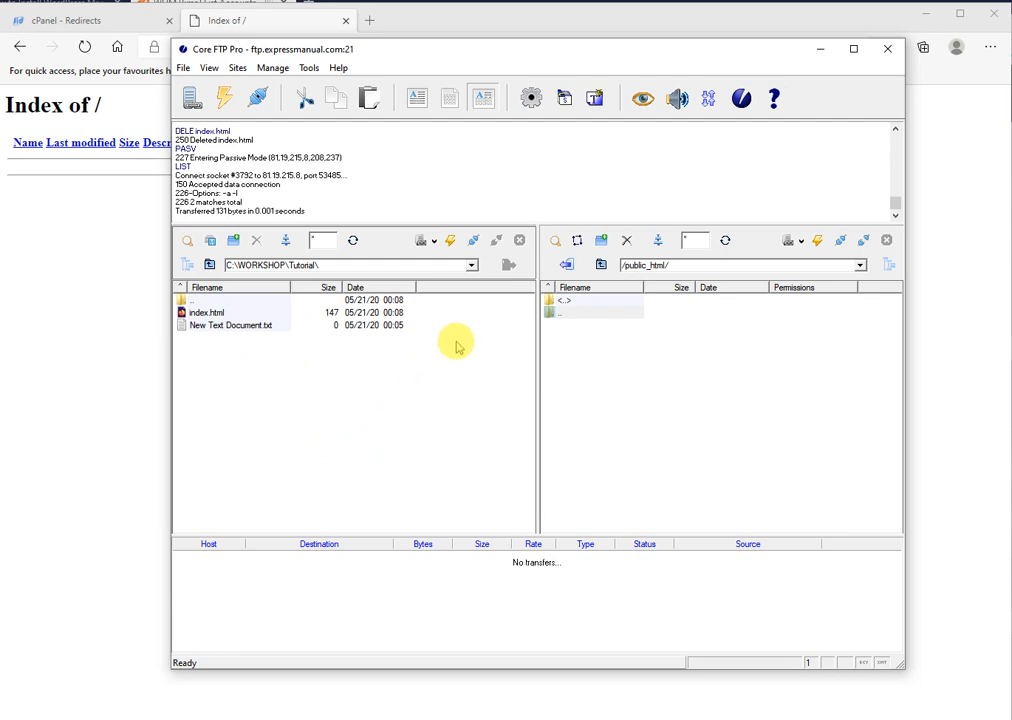
{"action": "left_click", "coordinate": [217, 312]}
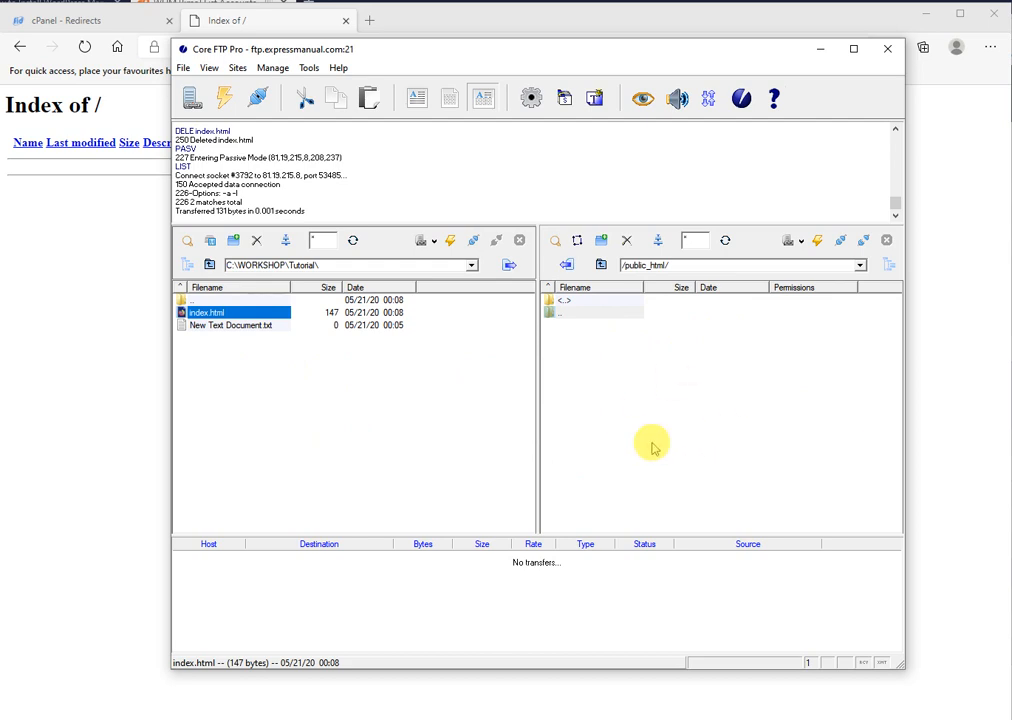
{"action": "left_click", "coordinate": [508, 266]}
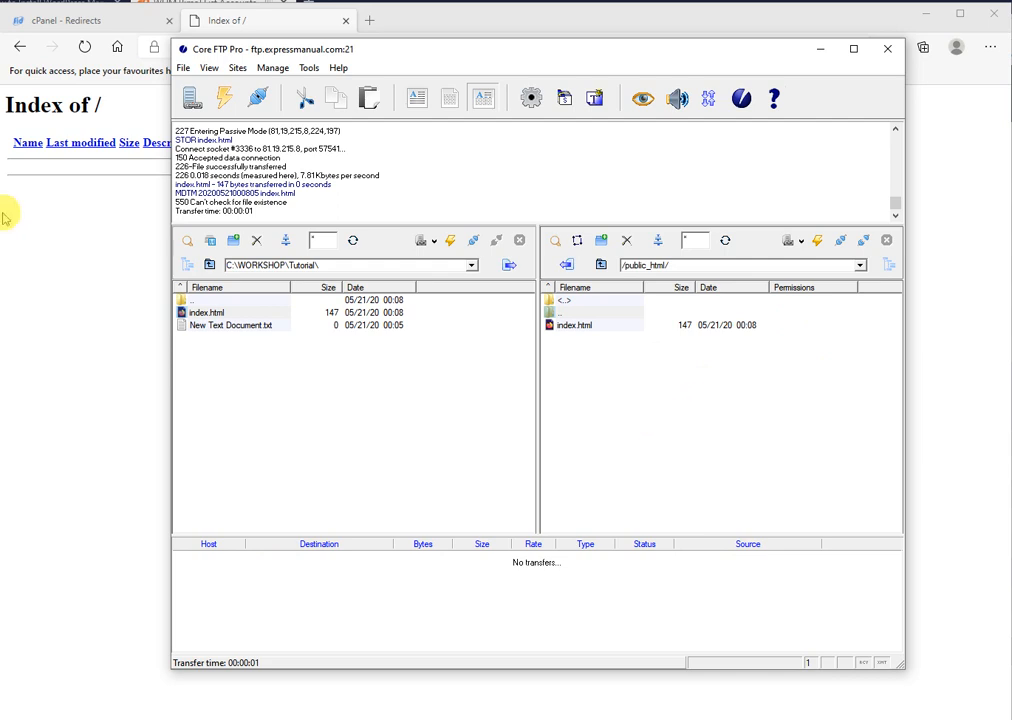
{"action": "left_click", "coordinate": [819, 57]}
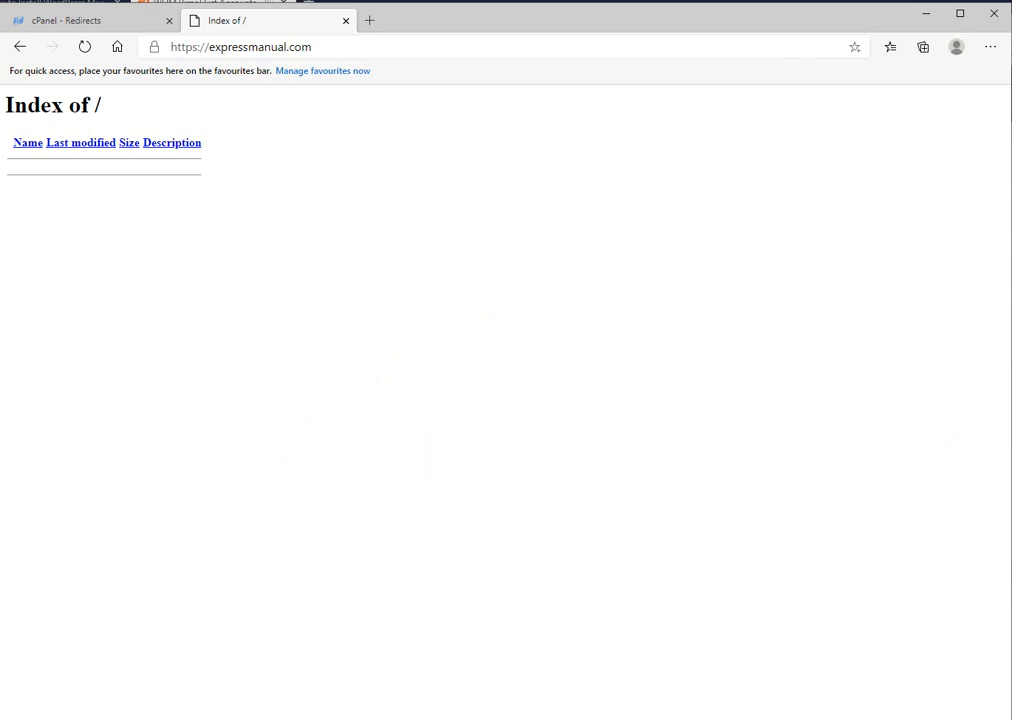
{"action": "left_click", "coordinate": [1008, 712]}
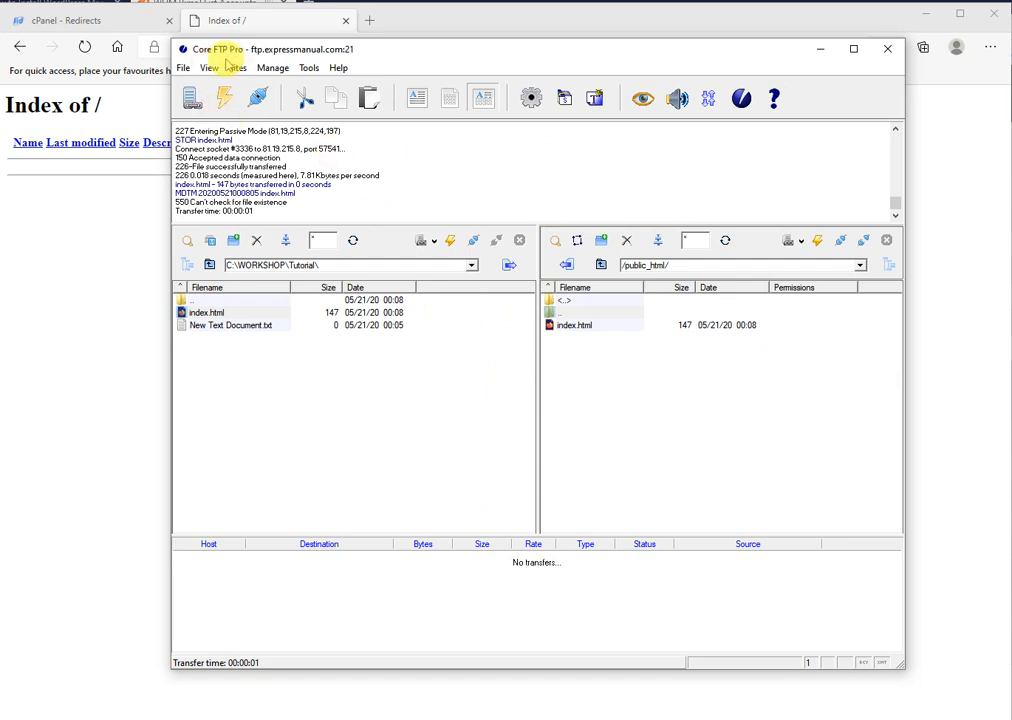
{"action": "left_click", "coordinate": [819, 50]}
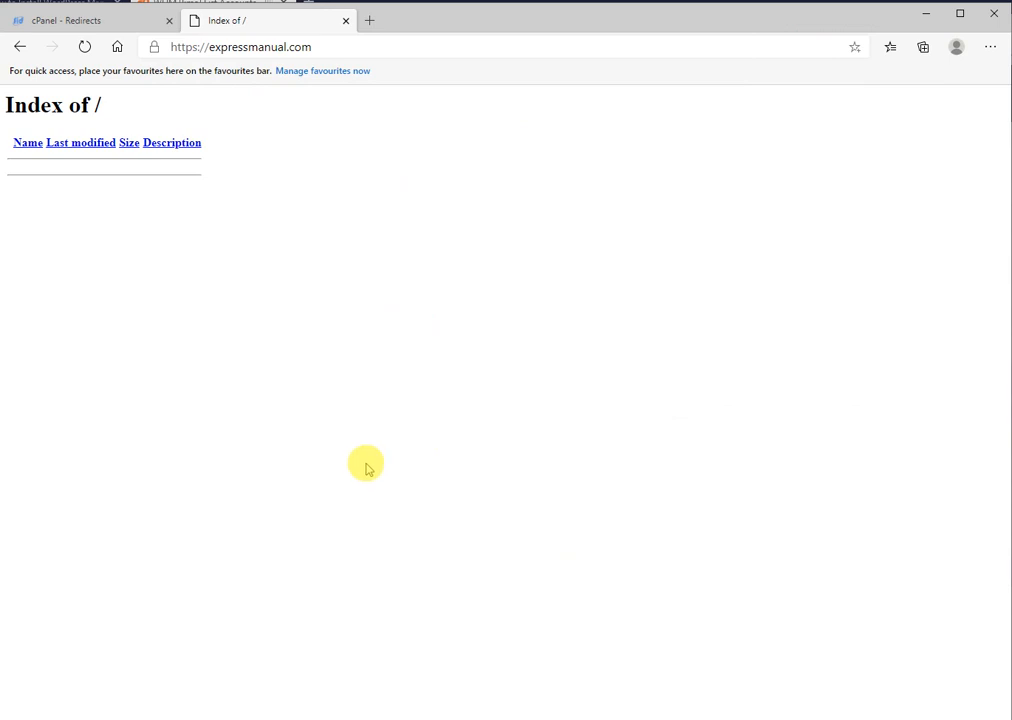
{"action": "left_click", "coordinate": [346, 48]}
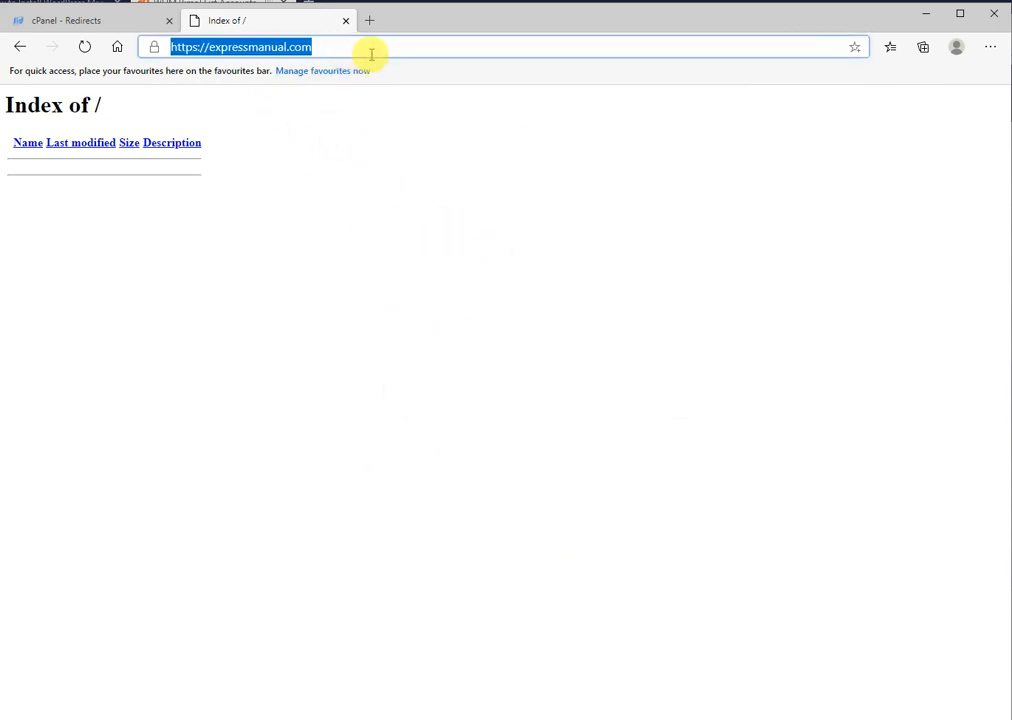
{"action": "left_click", "coordinate": [367, 47]}
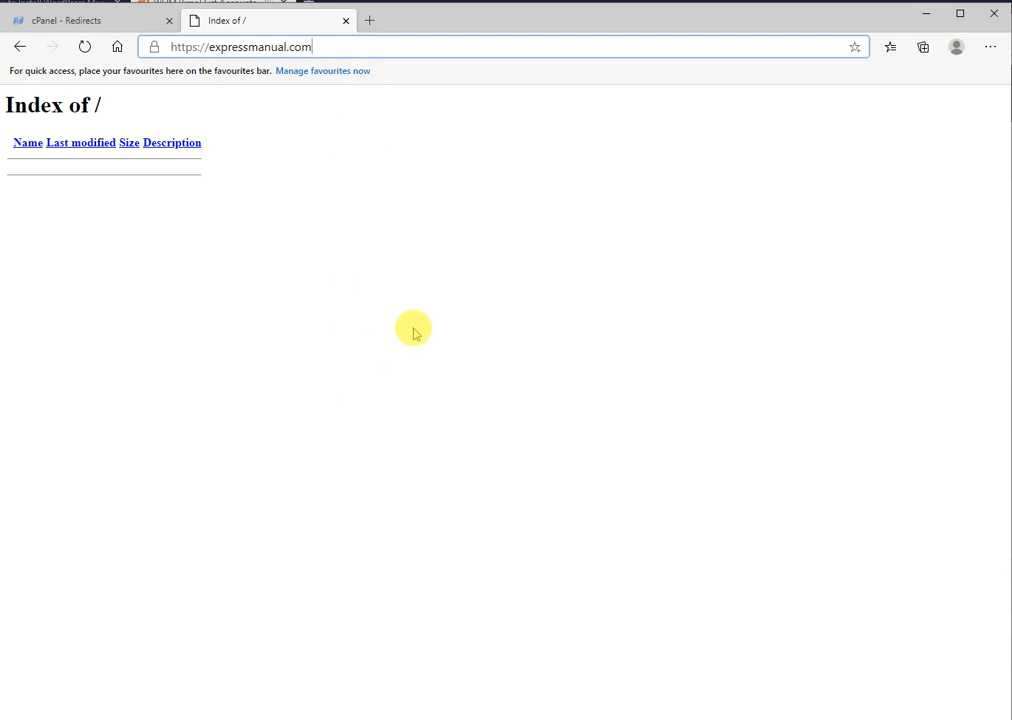
{"action": "key", "text": "Return"}
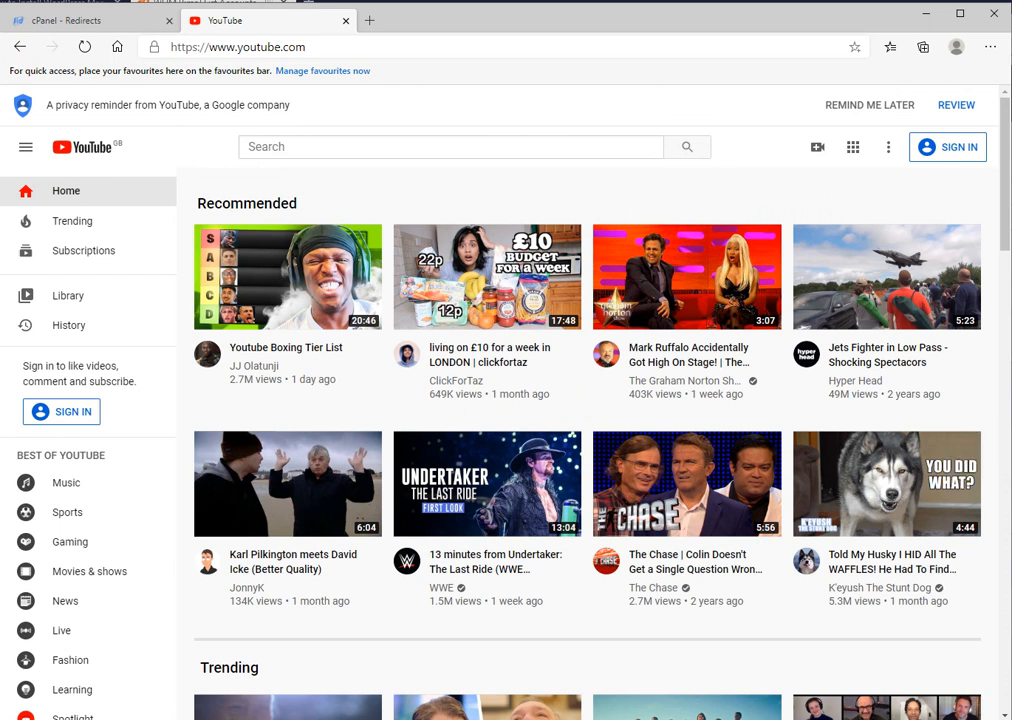
Step: Move the "DON'T FORGET TO SUBSCRIBE :-)" sticky note over the YouTube page
{"action": "left_click_drag", "start_coordinate": [1011, 363], "coordinate": [434, 323]}
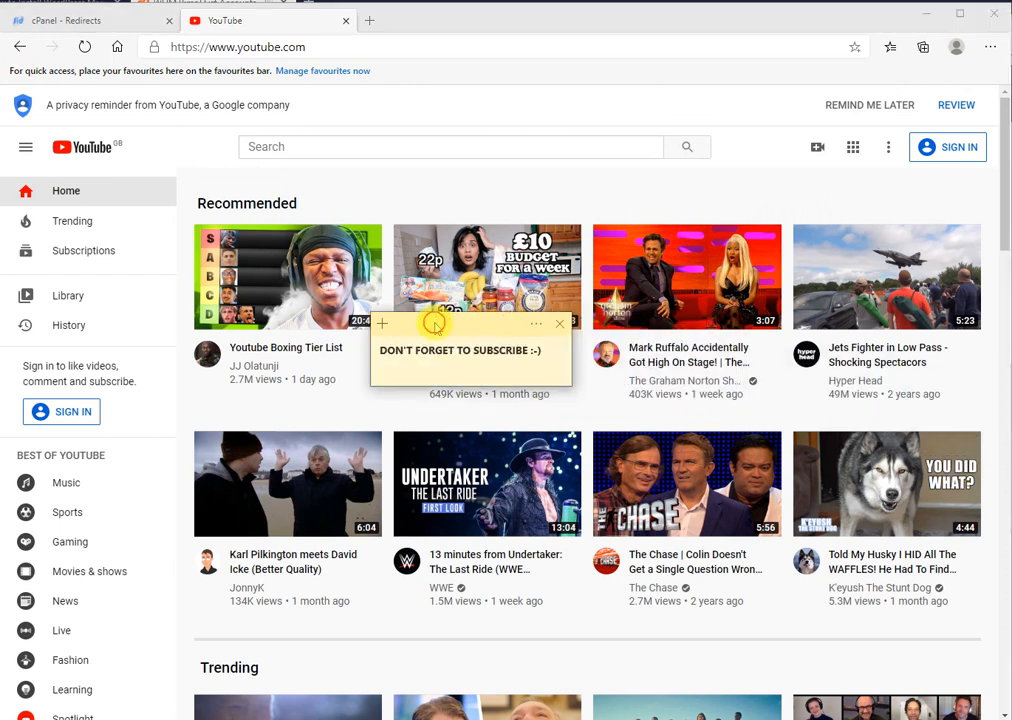